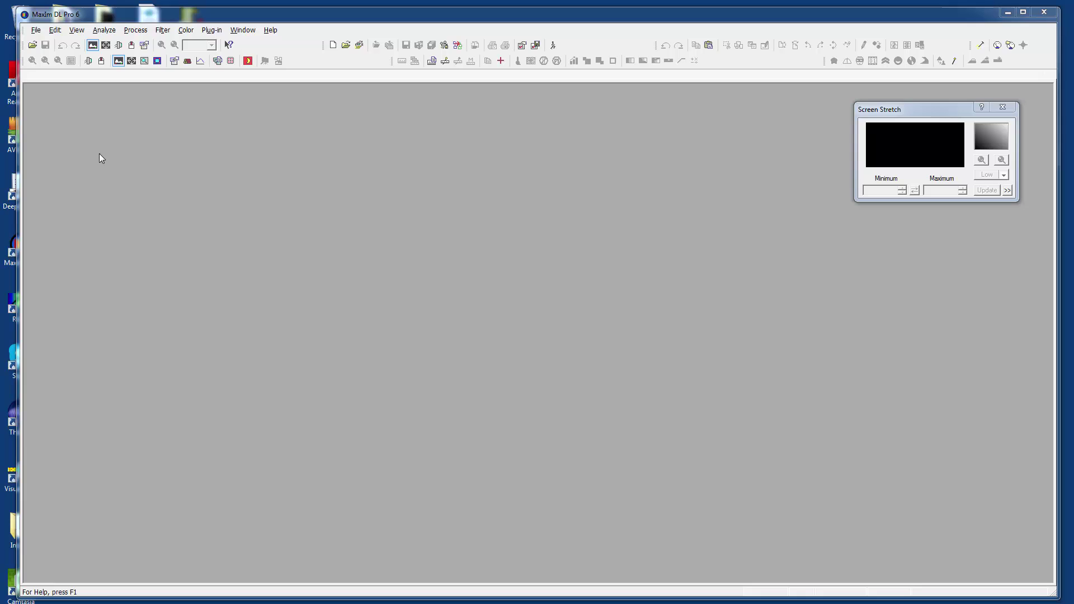
Select the M57_-001B to M57_-001V frame range and open all three frames
{"action": "left_click", "coordinate": [33, 45]}
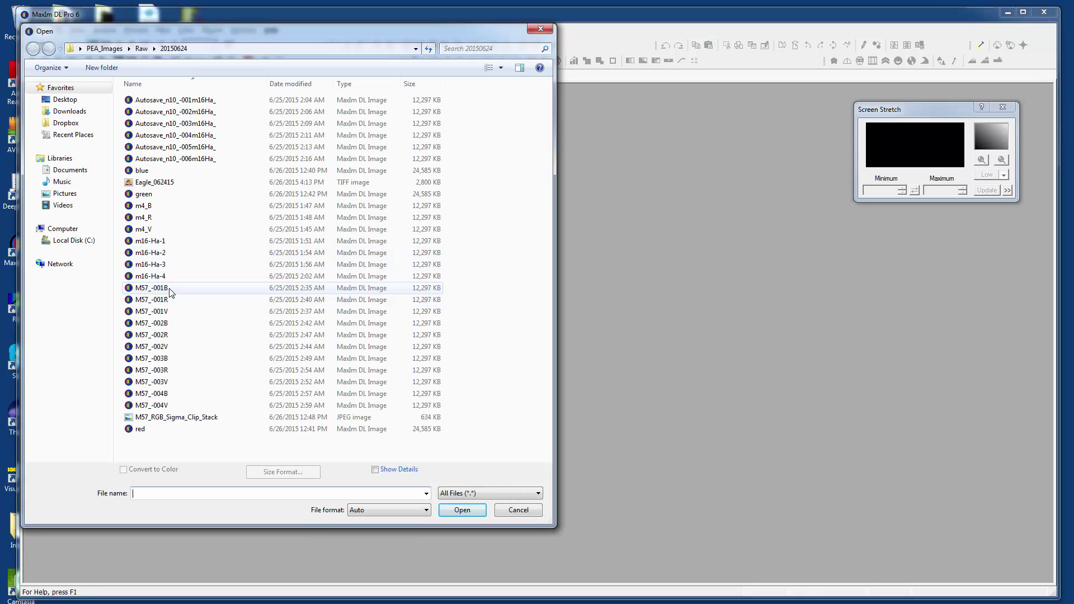
{"action": "left_click", "coordinate": [170, 291]}
{"action": "left_click", "coordinate": [171, 312], "text": "shift"}
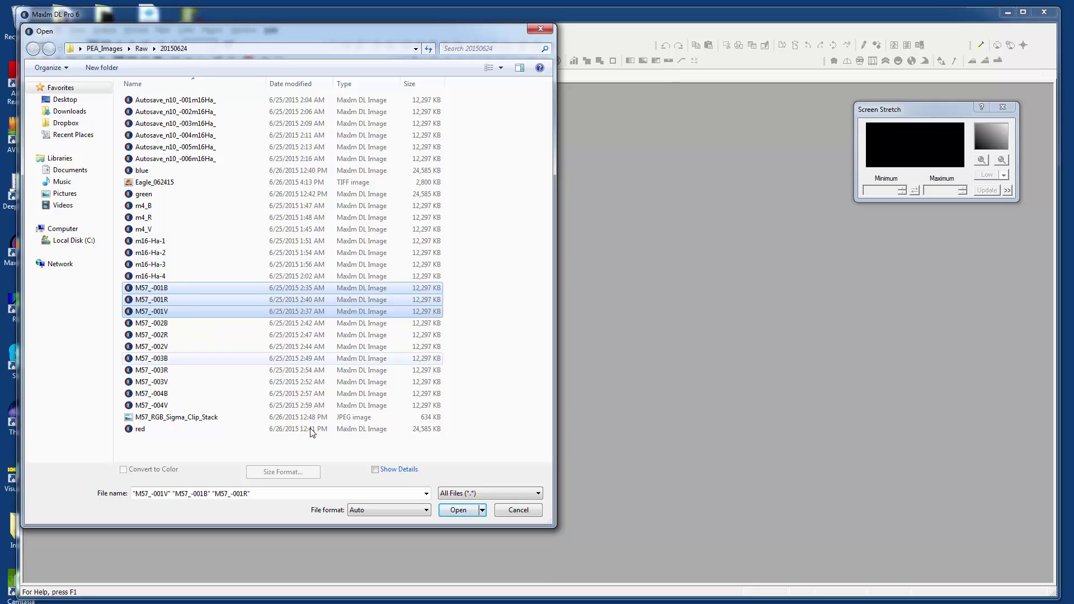
{"action": "left_click", "coordinate": [457, 510]}
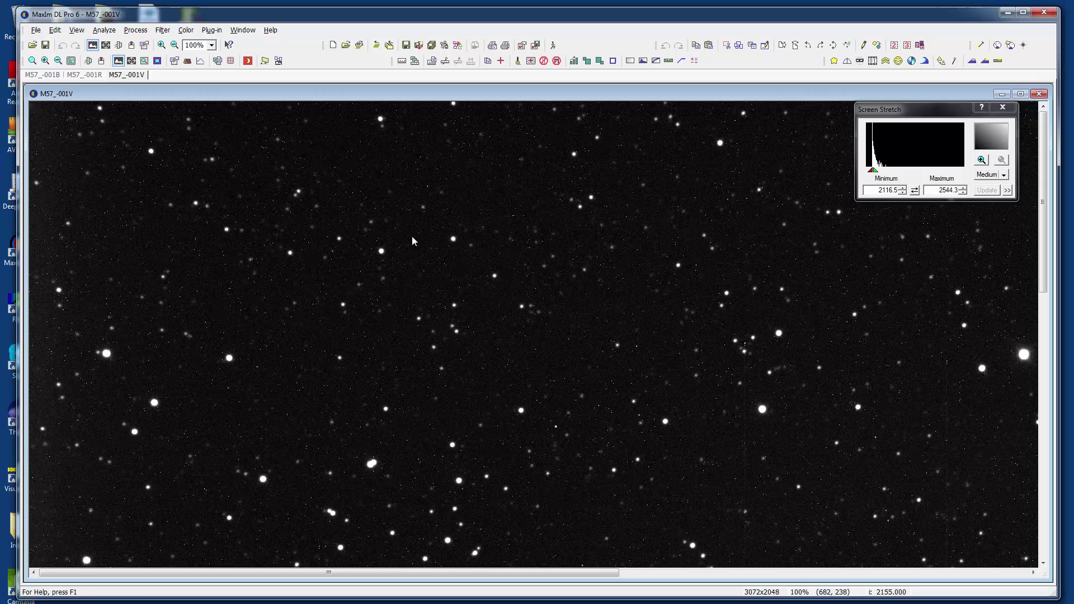
Run Calibrate All, then inspect frames 001R, 001B and 001V, ending on 001V
{"action": "left_click", "coordinate": [136, 30]}
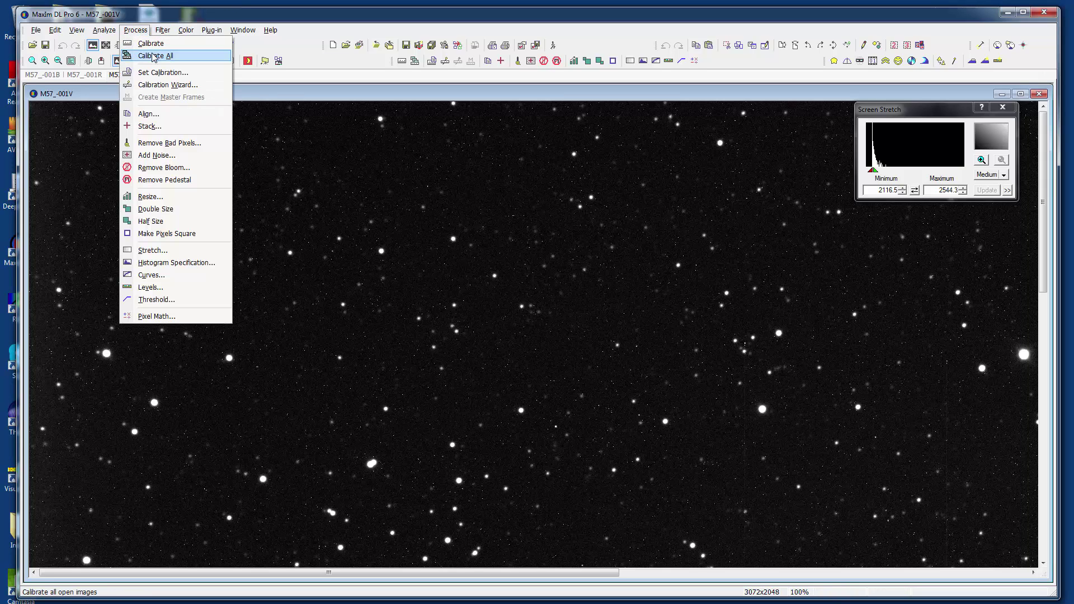
{"action": "left_click", "coordinate": [154, 56]}
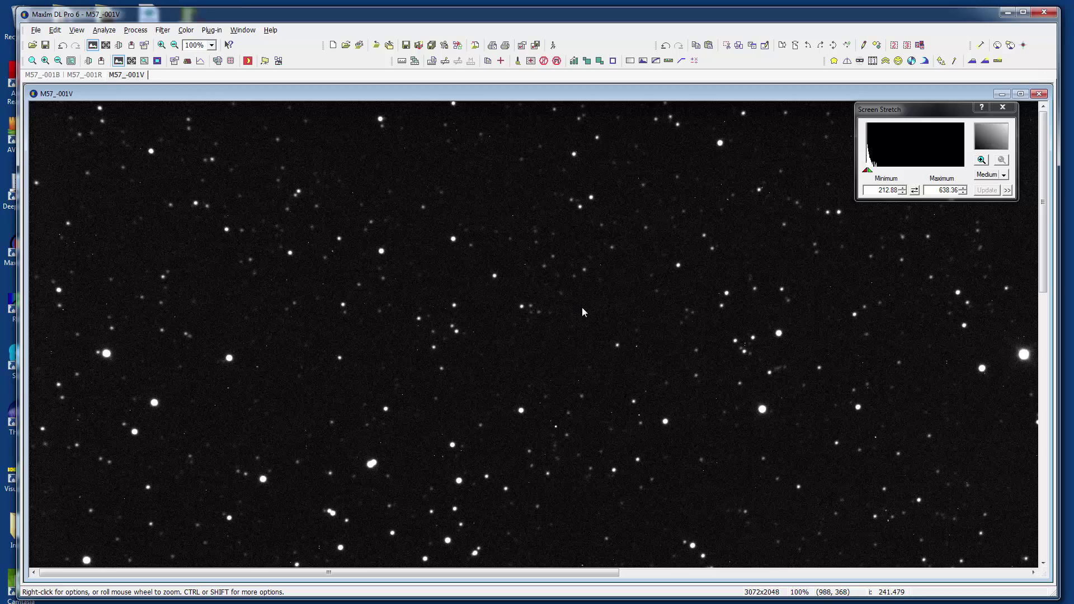
{"action": "left_click", "coordinate": [92, 77]}
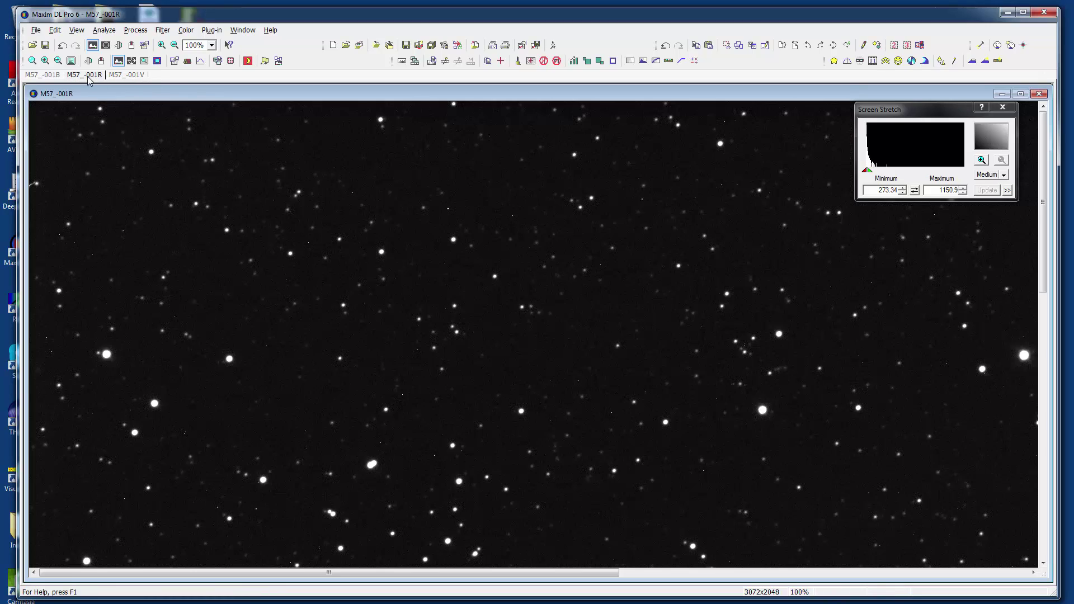
{"action": "left_click", "coordinate": [56, 78]}
{"action": "left_click", "coordinate": [129, 79]}
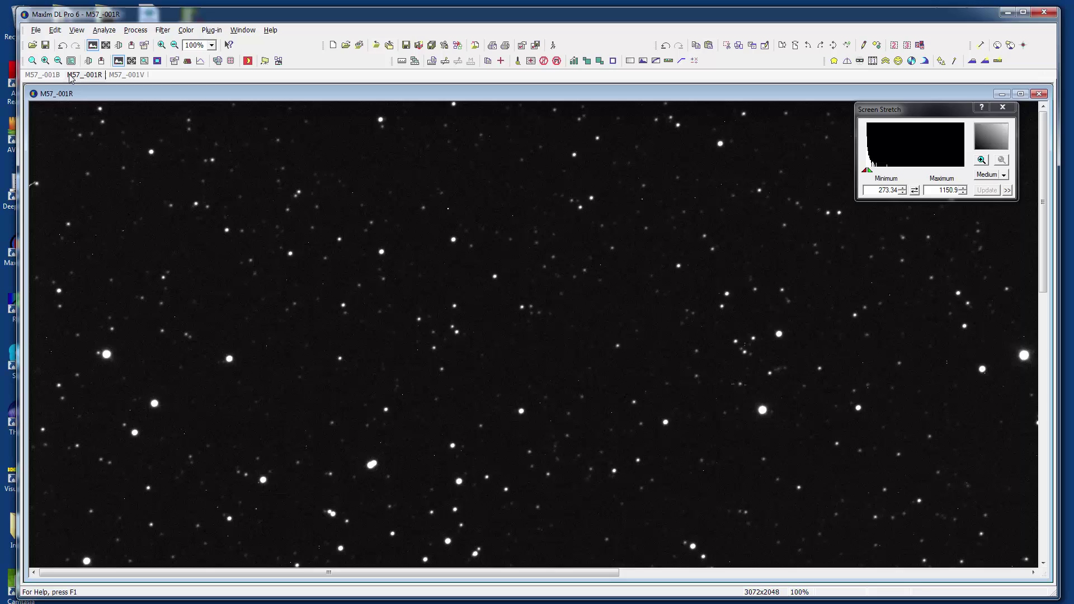
{"action": "left_click", "coordinate": [55, 78]}
{"action": "left_click", "coordinate": [78, 77]}
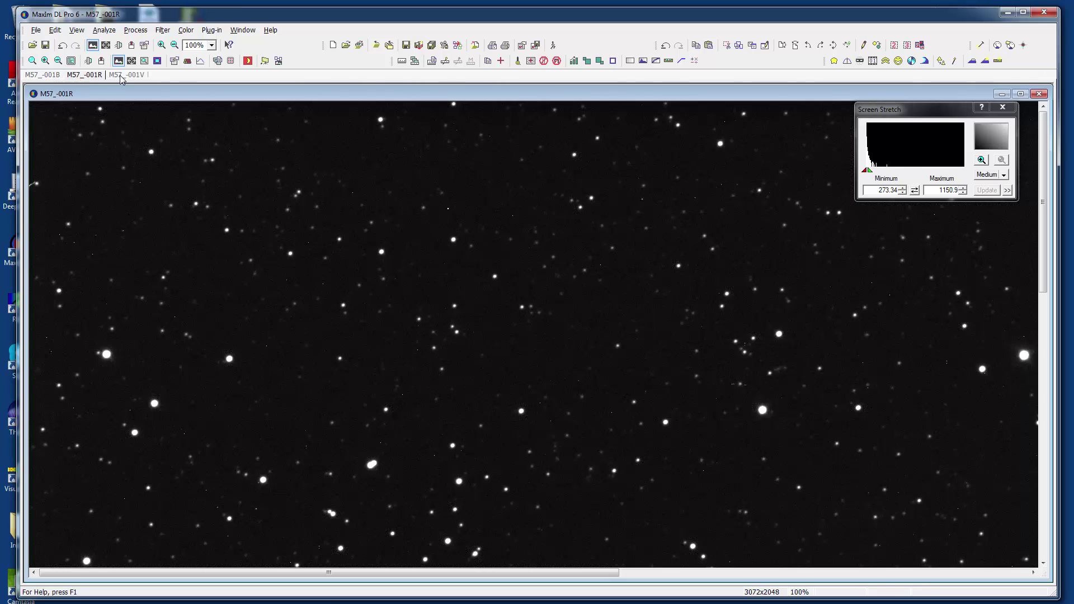
{"action": "left_click", "coordinate": [122, 77]}
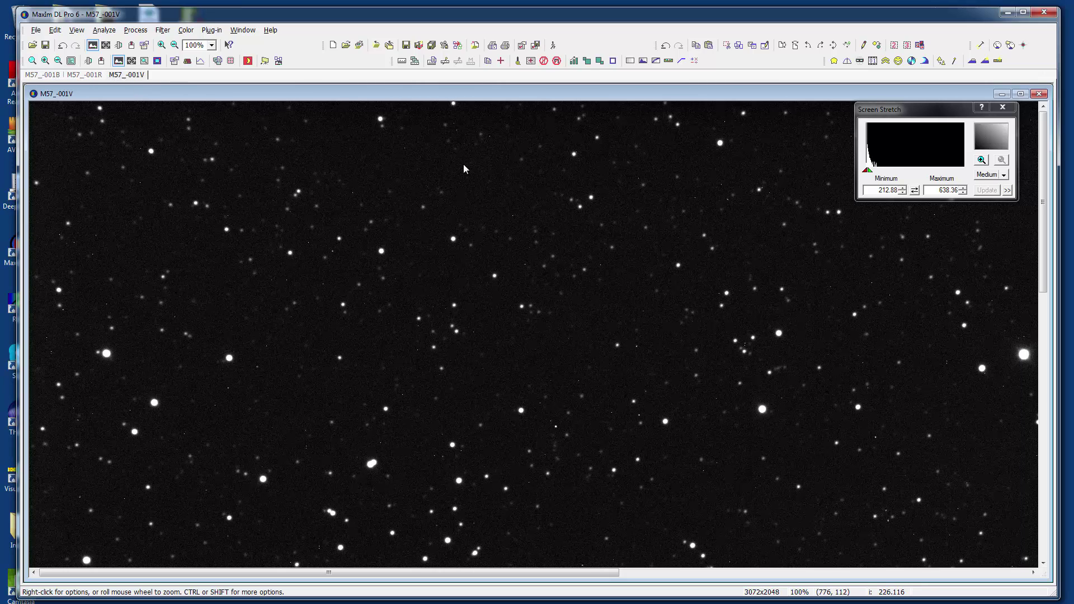
Start an RGB Combine Color with M57_-001V.fit as green, keeping 001R red and 001B blue
{"action": "left_click", "coordinate": [188, 32]}
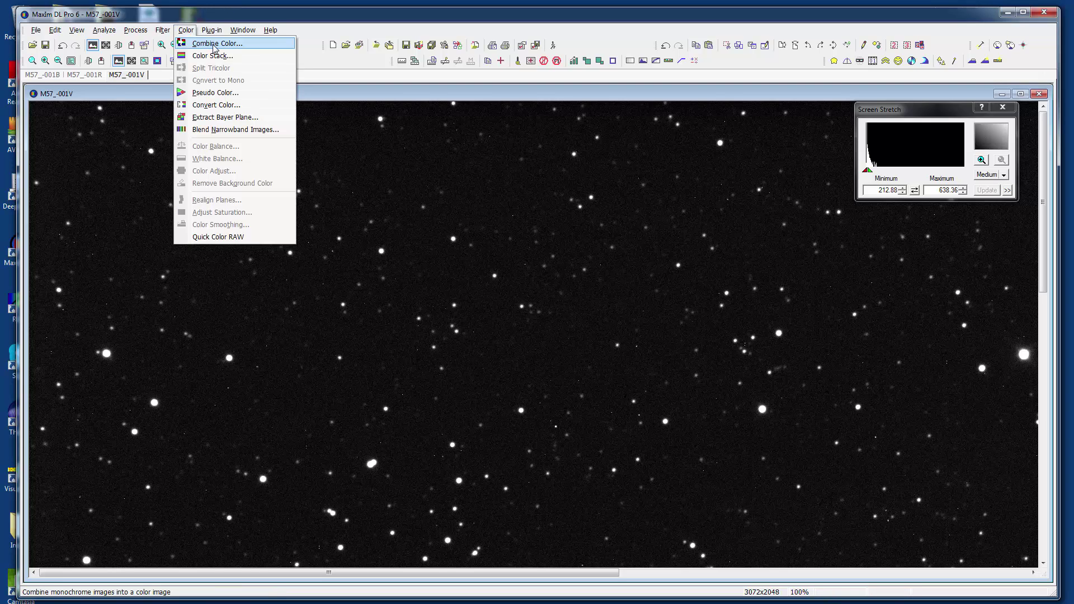
{"action": "left_click", "coordinate": [214, 44]}
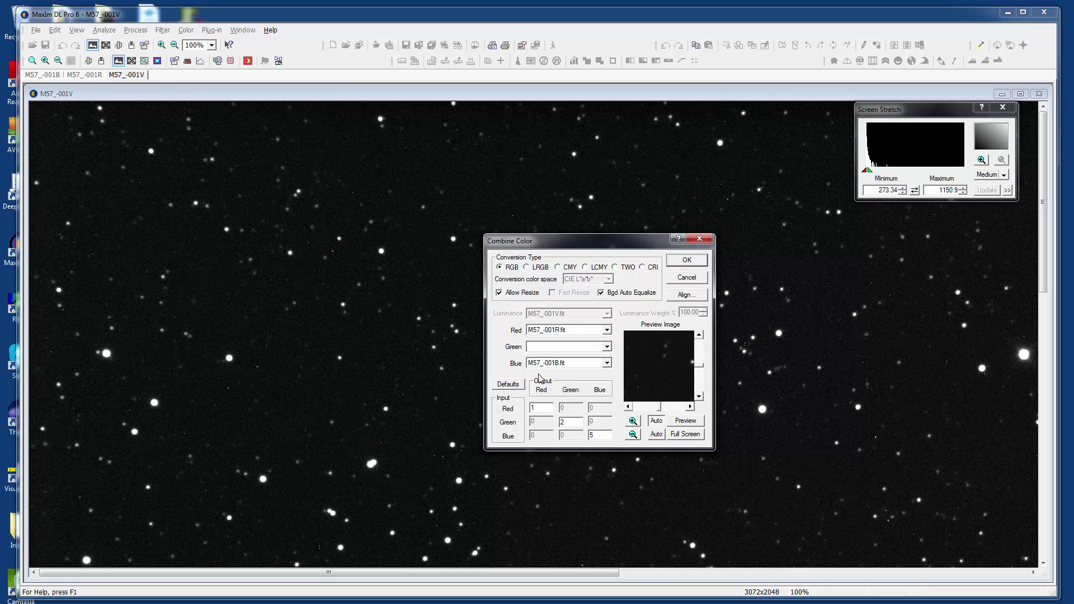
{"action": "left_click", "coordinate": [607, 347]}
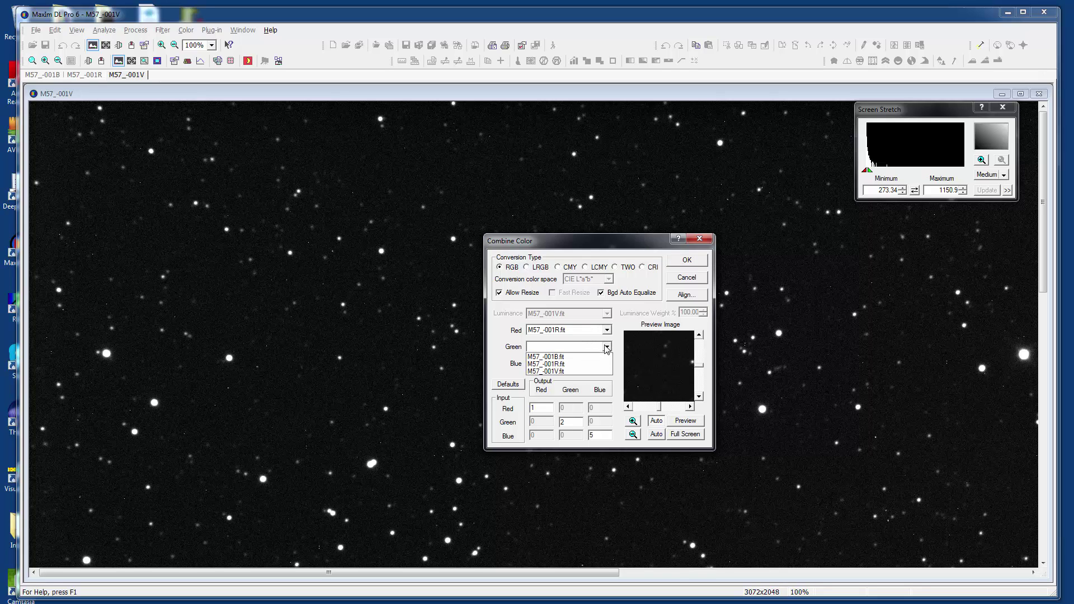
{"action": "left_click", "coordinate": [560, 371]}
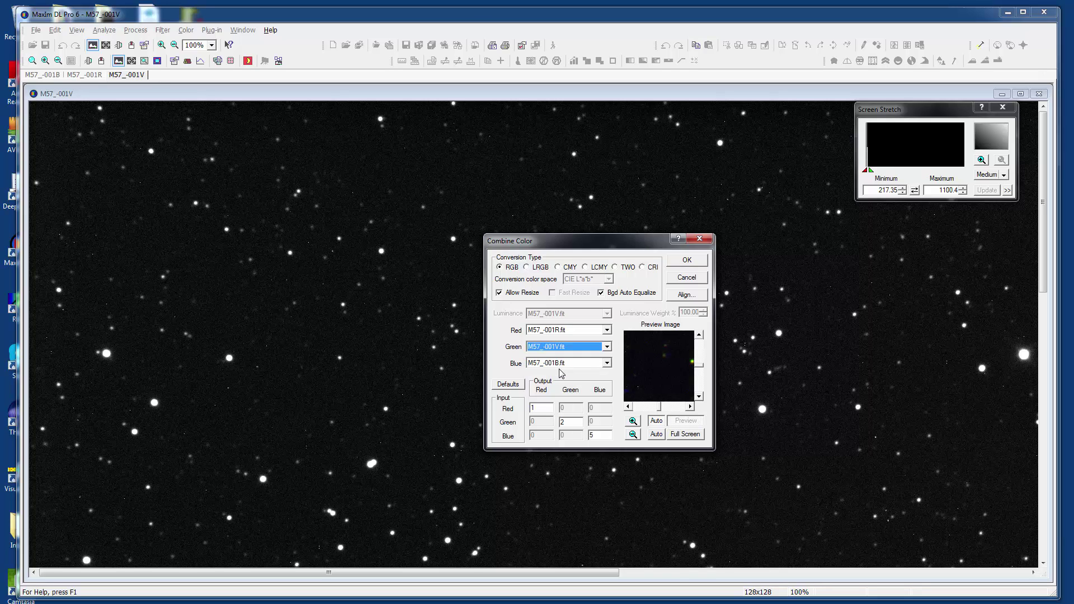
Align the three colour frames using Auto - star matching and accept the result
{"action": "left_click", "coordinate": [693, 296]}
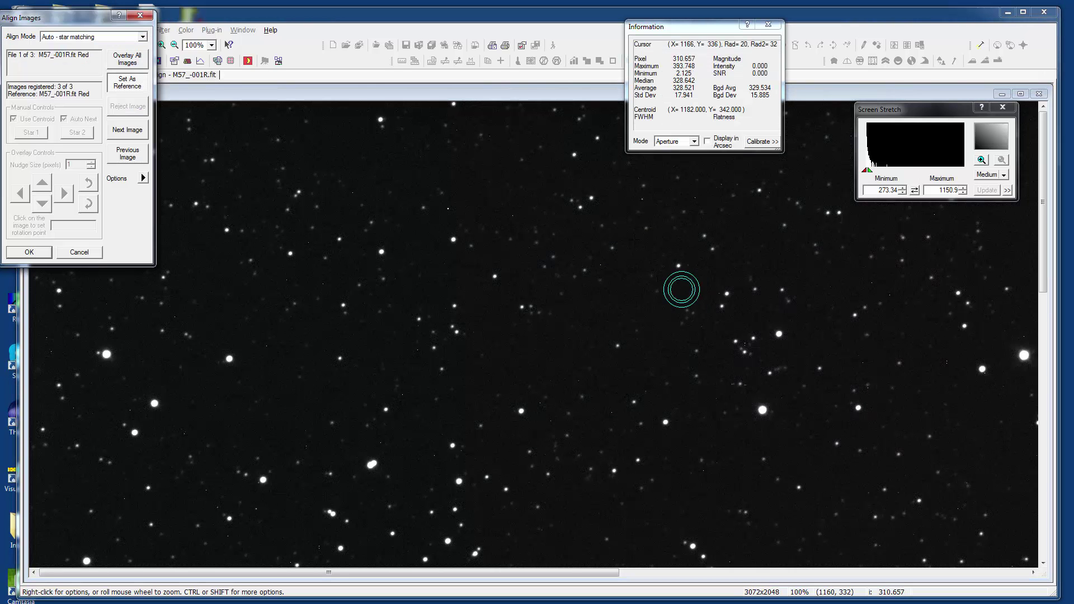
{"action": "left_click", "coordinate": [28, 252]}
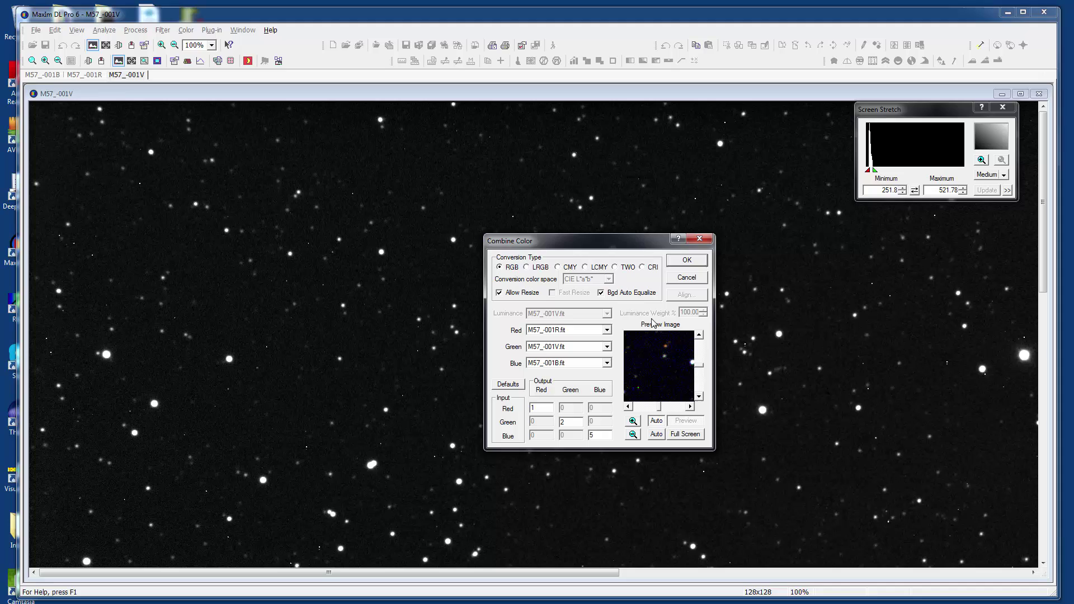
Combine into M57_-001-RGB, scroll to the green ring nebula, then close all images
{"action": "left_click", "coordinate": [681, 261]}
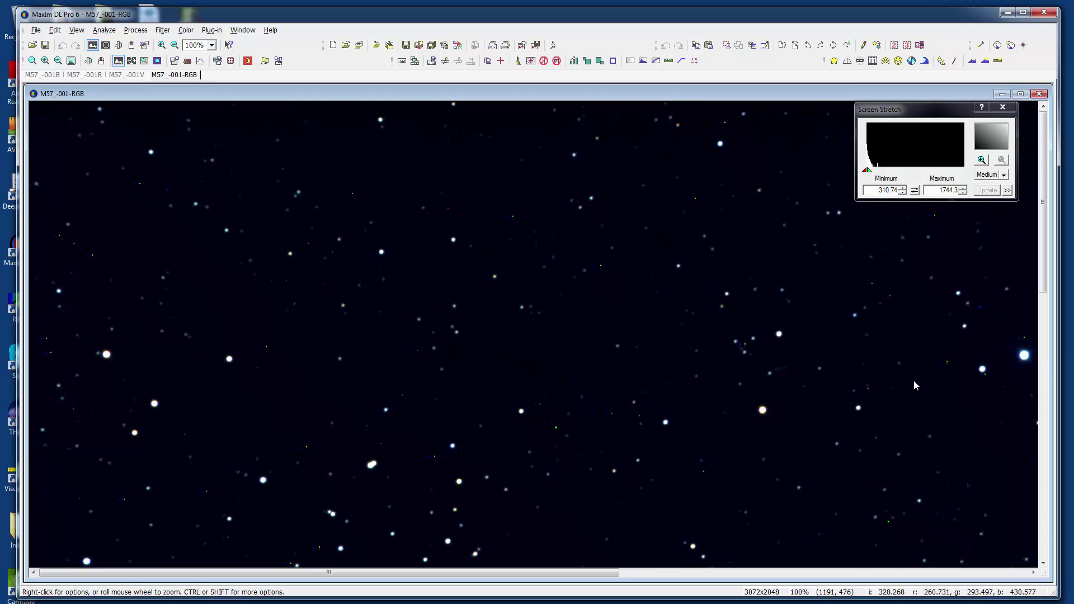
{"action": "left_click_drag", "start_coordinate": [1047, 269], "coordinate": [1050, 430]}
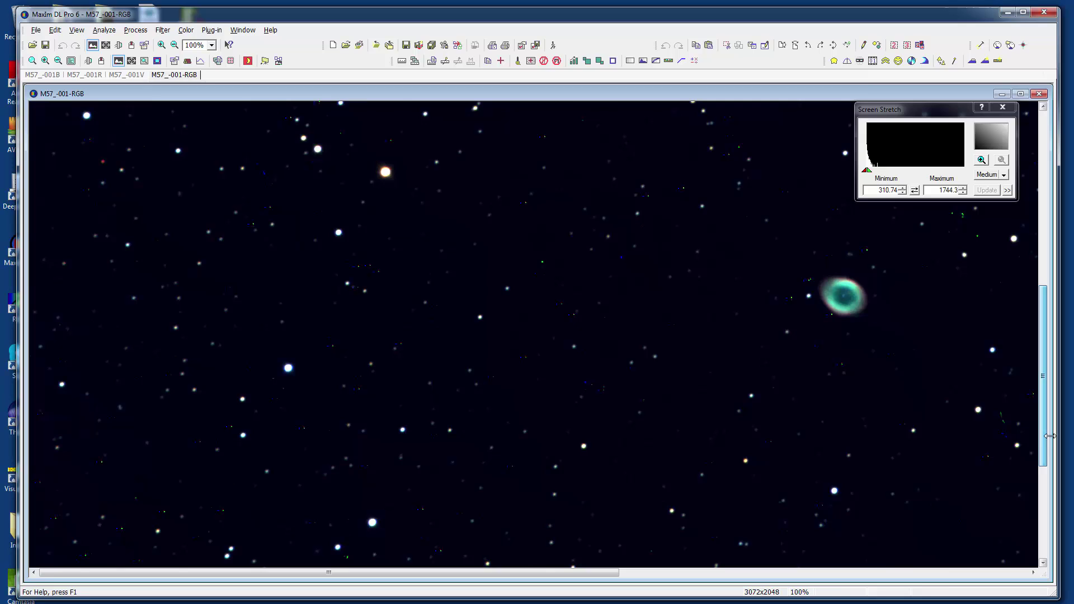
{"action": "left_click_drag", "start_coordinate": [484, 577], "coordinate": [685, 577]}
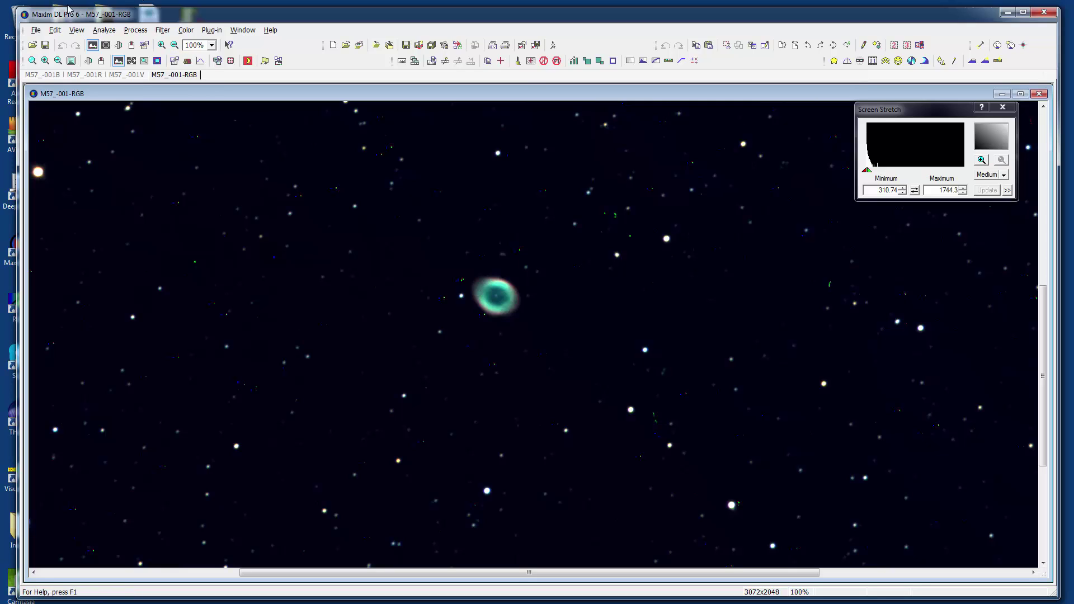
{"action": "left_click", "coordinate": [35, 30]}
{"action": "left_click", "coordinate": [48, 105]}
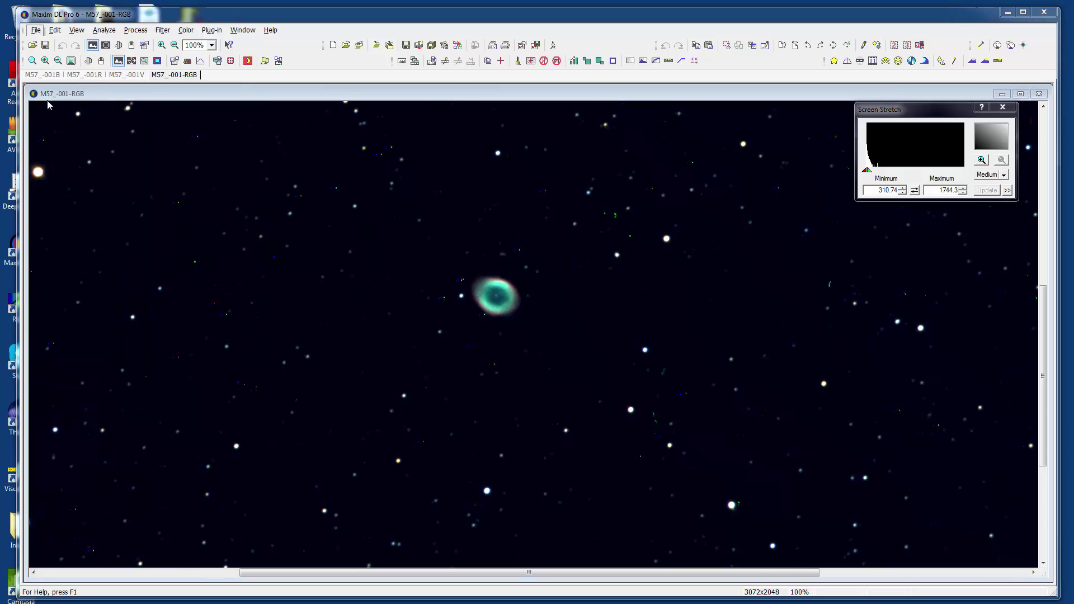
Dismiss the save prompt and open the nine frames M57_-001B through M57_-003V
{"action": "left_click", "coordinate": [578, 326]}
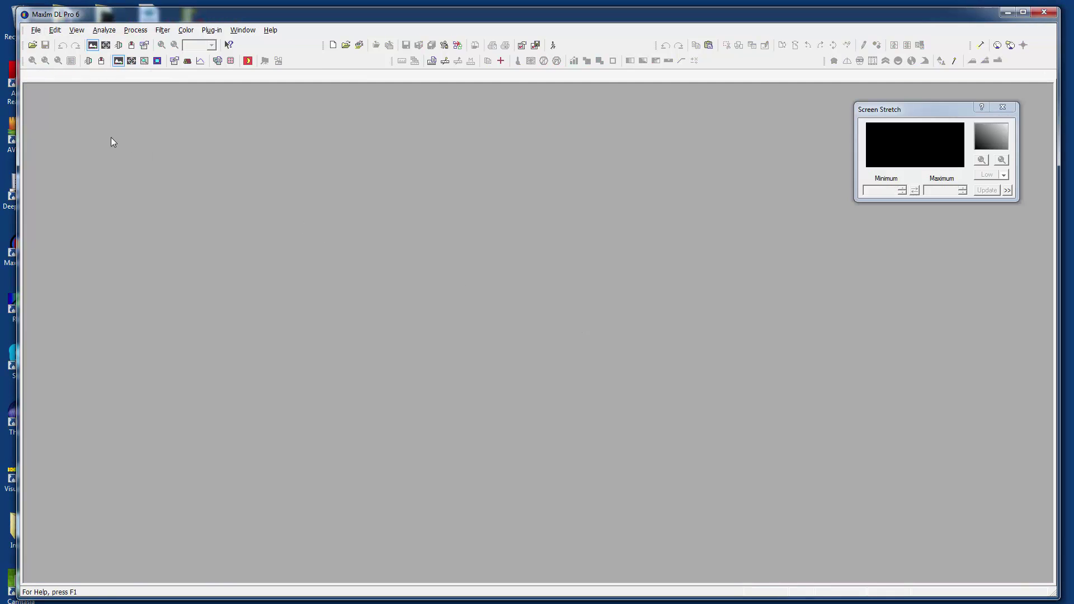
{"action": "left_click", "coordinate": [31, 45]}
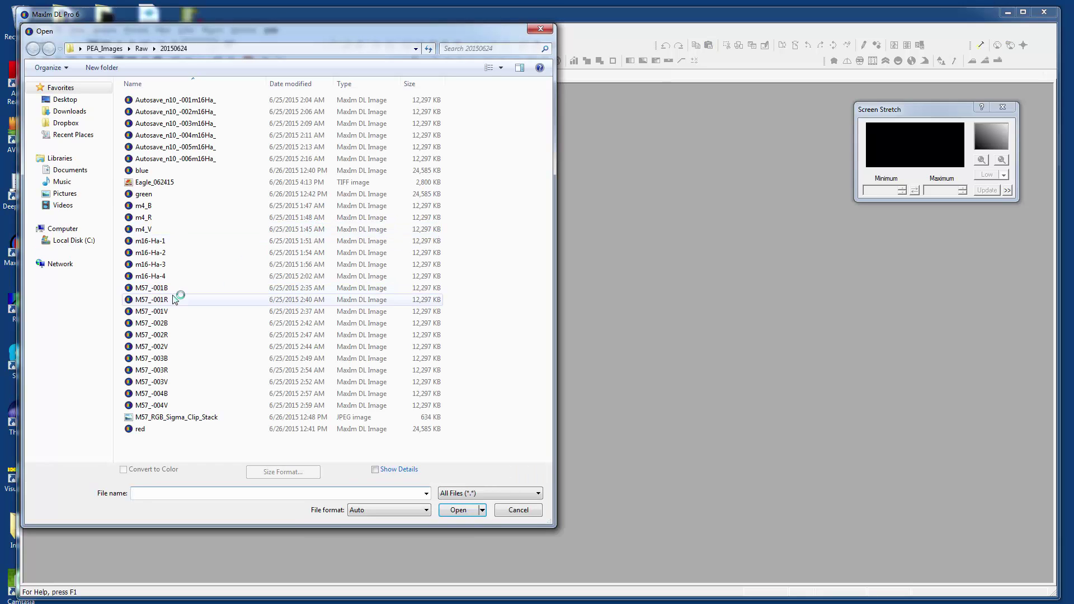
{"action": "left_click", "coordinate": [173, 291]}
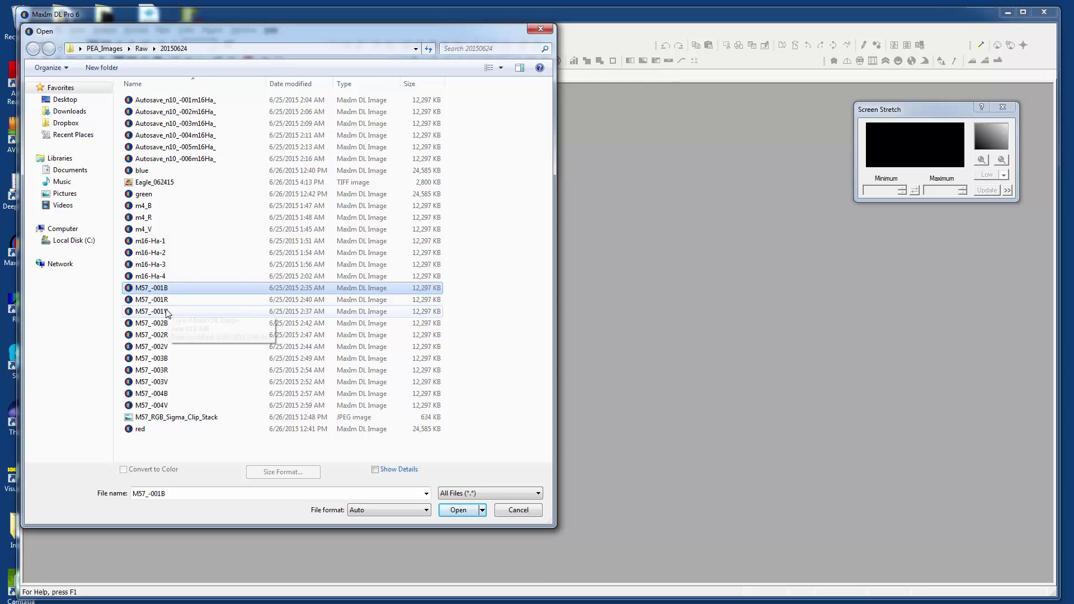
{"action": "left_click", "coordinate": [167, 312], "text": "shift"}
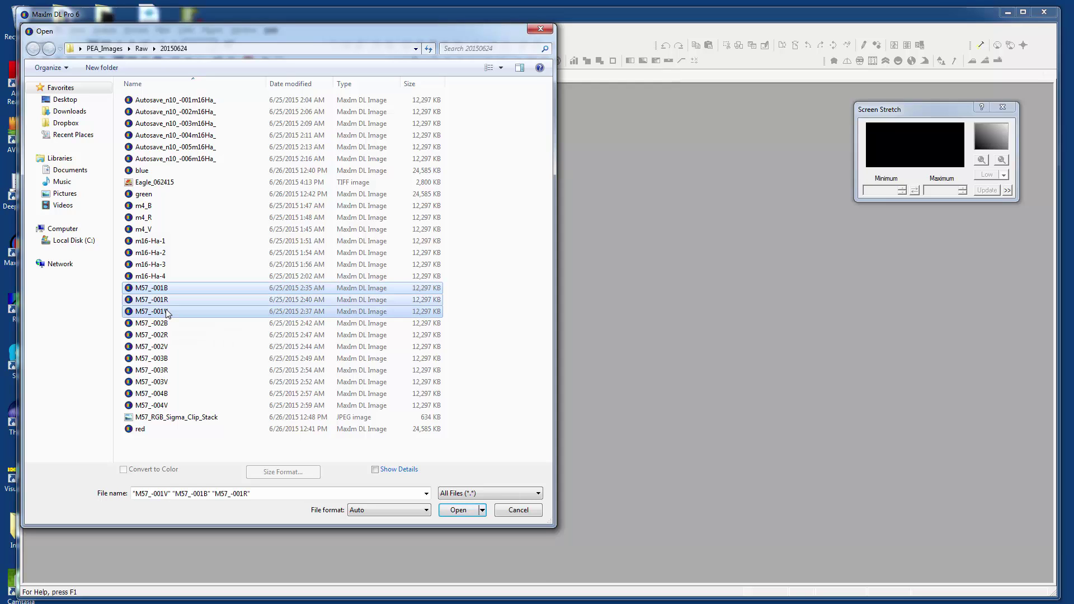
{"action": "left_click", "coordinate": [168, 347], "text": "shift"}
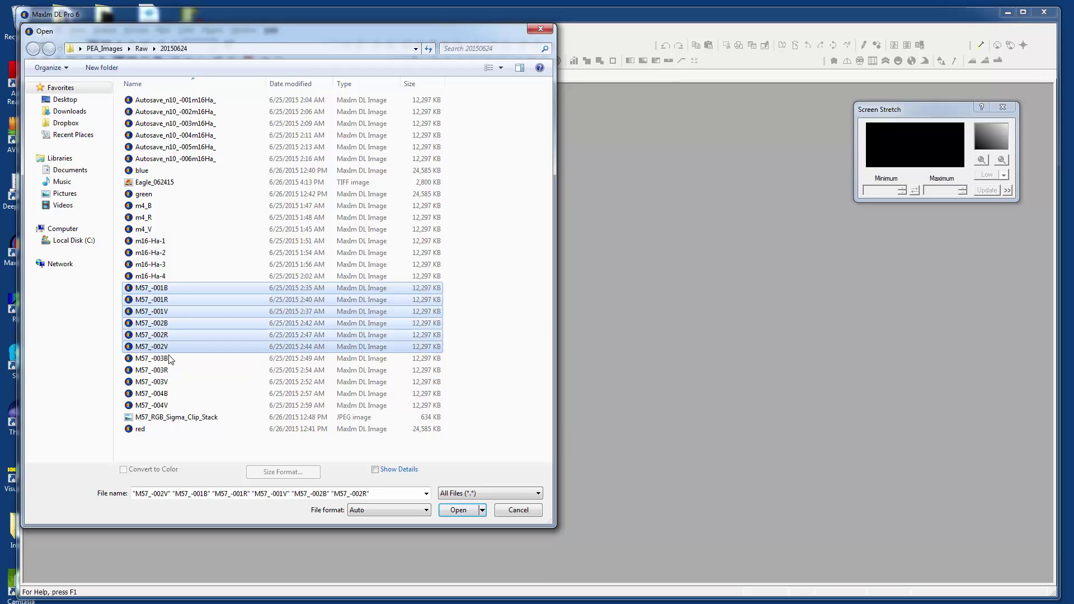
{"action": "left_click", "coordinate": [168, 383], "text": "shift"}
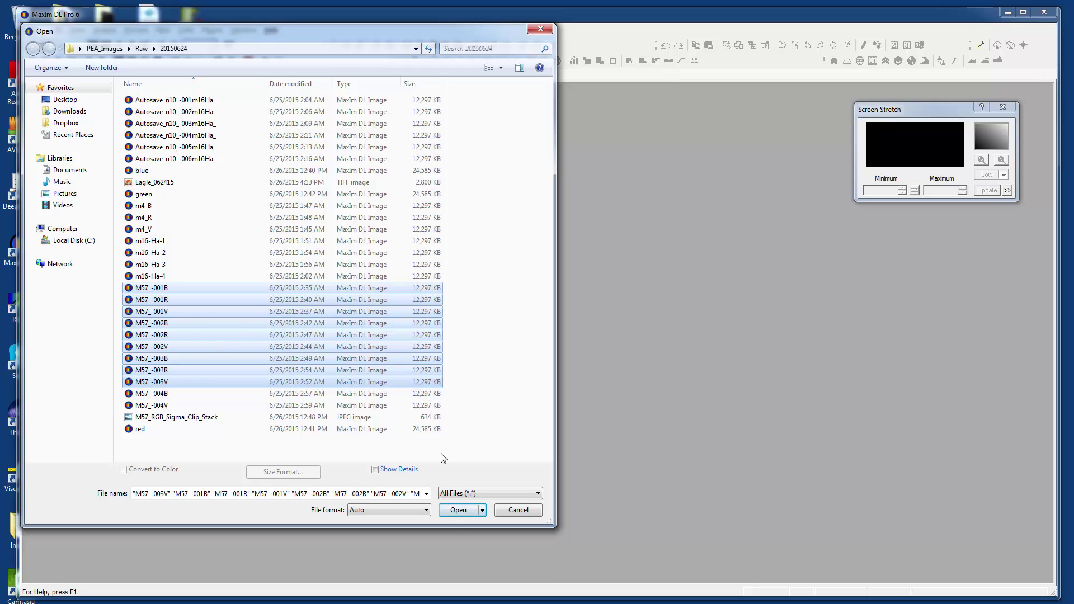
{"action": "left_click", "coordinate": [458, 510]}
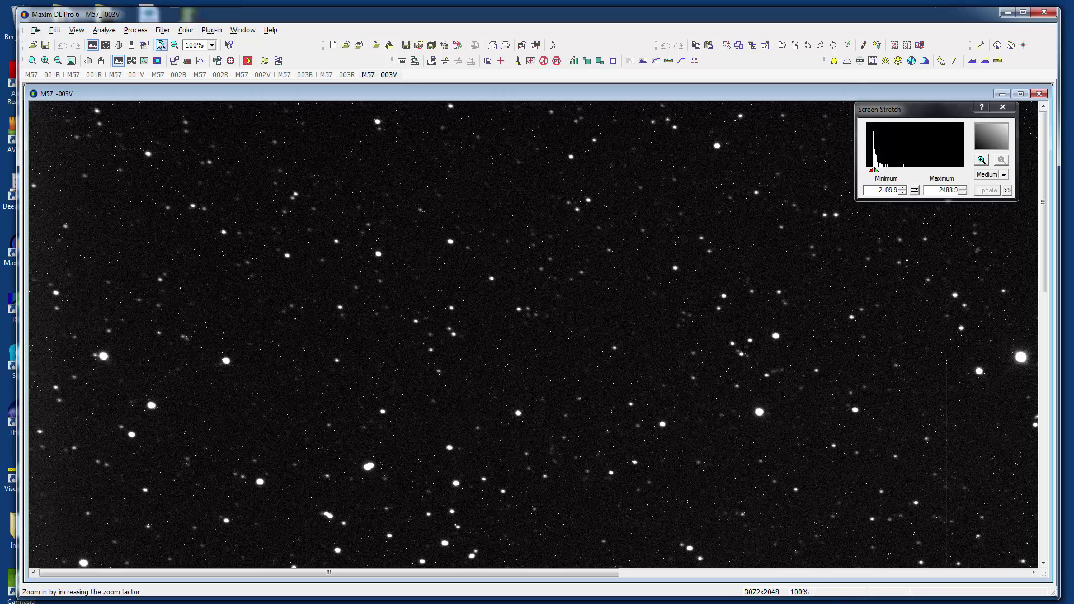
Calibrate all nine frames, then step back through the images to M57_-001B
{"action": "left_click", "coordinate": [139, 31]}
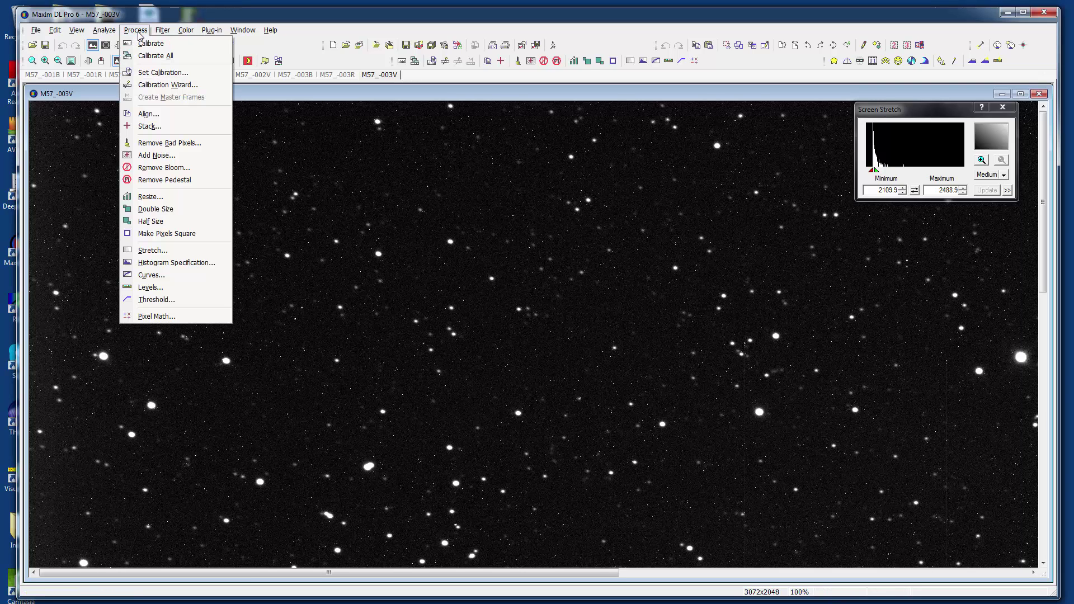
{"action": "left_click", "coordinate": [144, 56]}
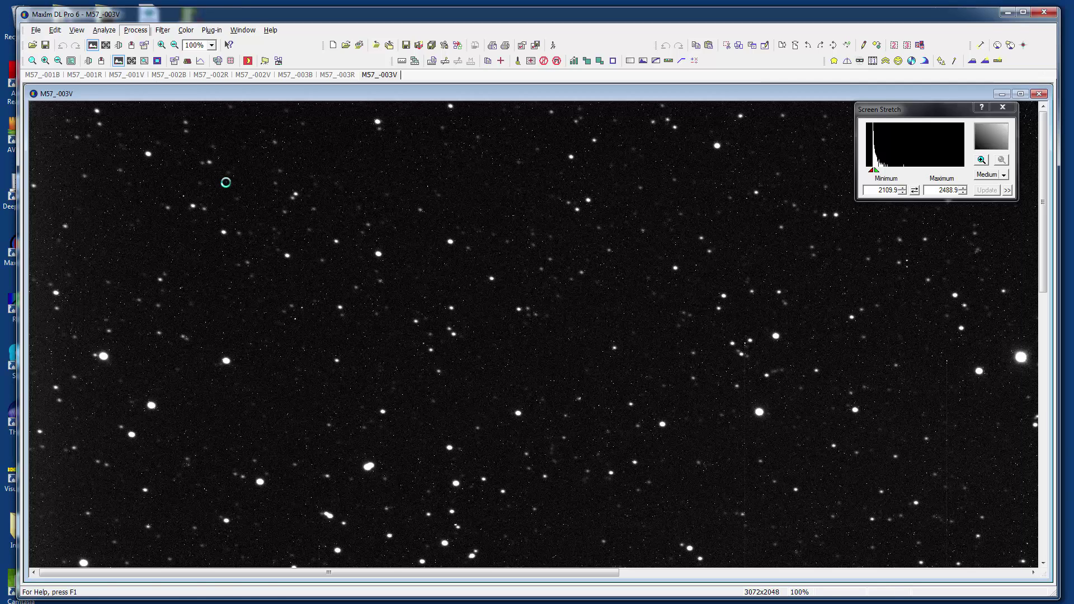
{"action": "left_click", "coordinate": [338, 75]}
{"action": "left_click", "coordinate": [295, 75]}
{"action": "left_click", "coordinate": [252, 75]}
{"action": "left_click", "coordinate": [205, 75]}
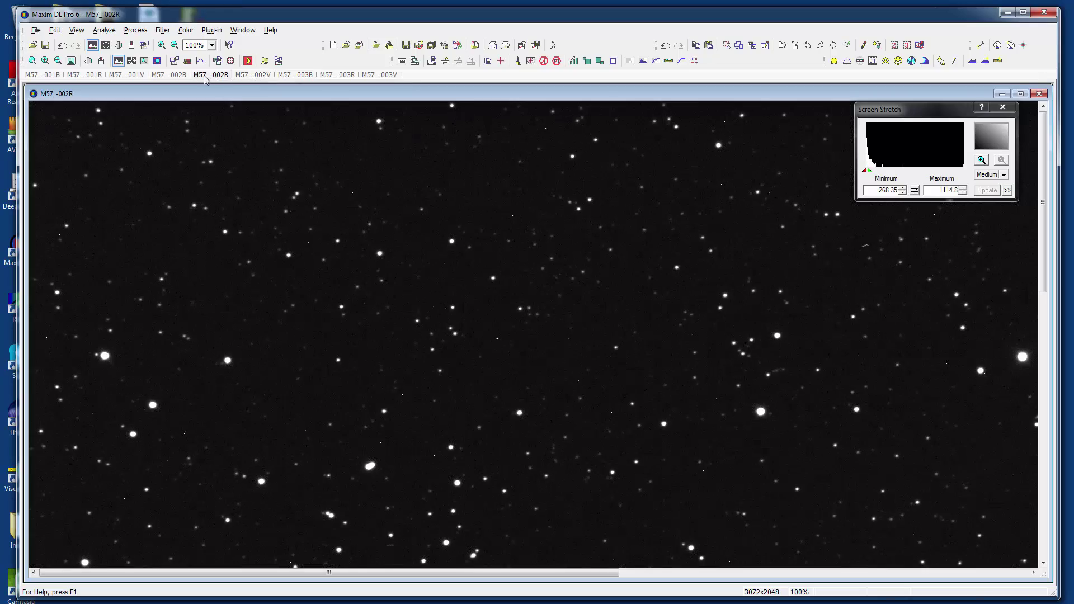
{"action": "left_click", "coordinate": [171, 75]}
{"action": "left_click", "coordinate": [128, 75]}
{"action": "left_click", "coordinate": [76, 76]}
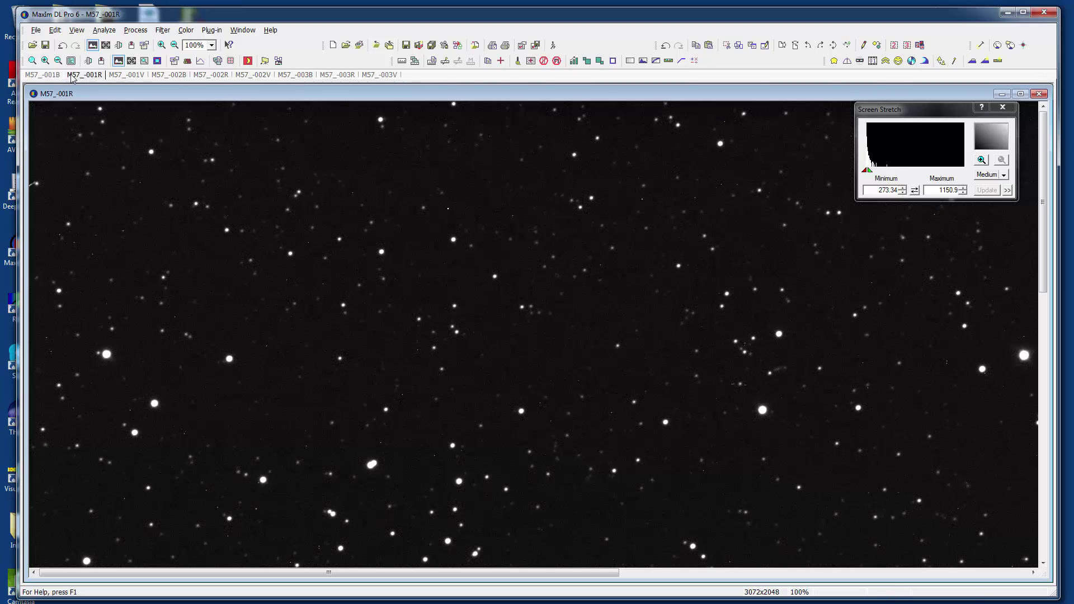
{"action": "left_click", "coordinate": [56, 78]}
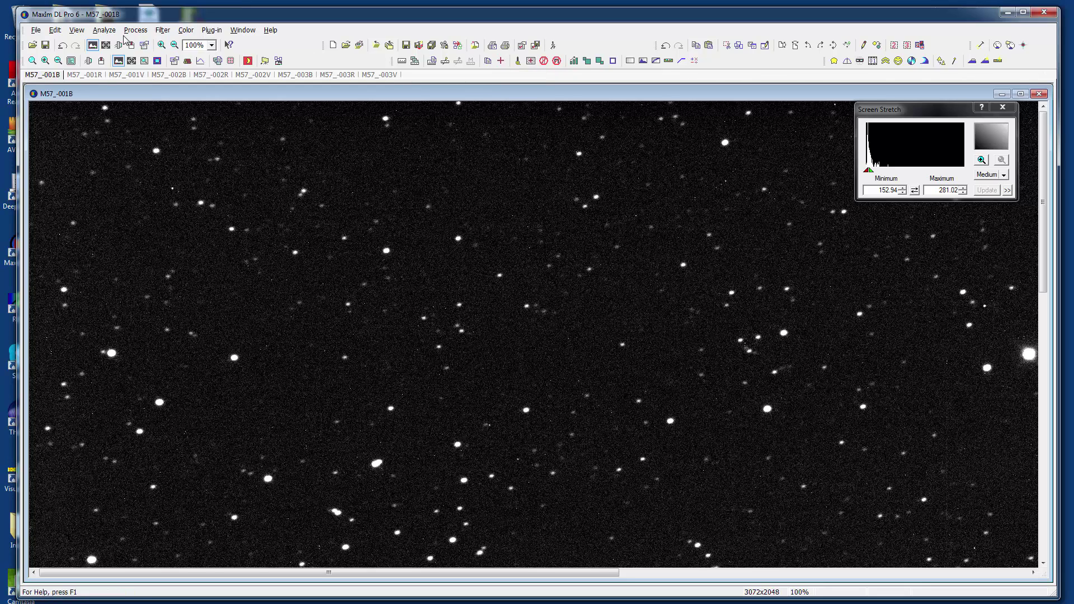
Open the Stack tool, centre its window, and delete the leftover Group3
{"action": "left_click", "coordinate": [126, 31]}
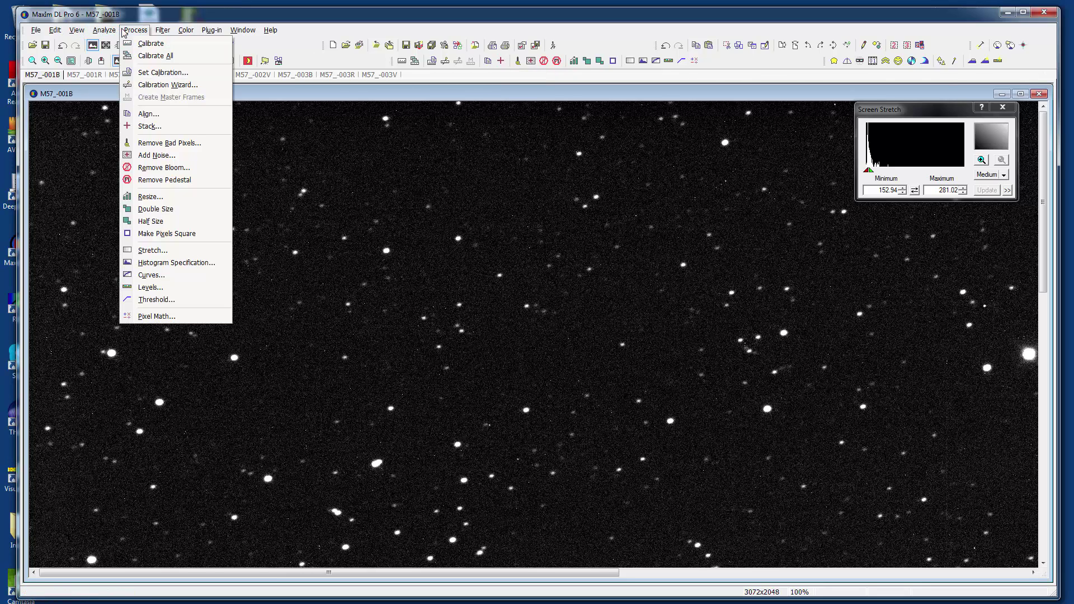
{"action": "left_click", "coordinate": [152, 126]}
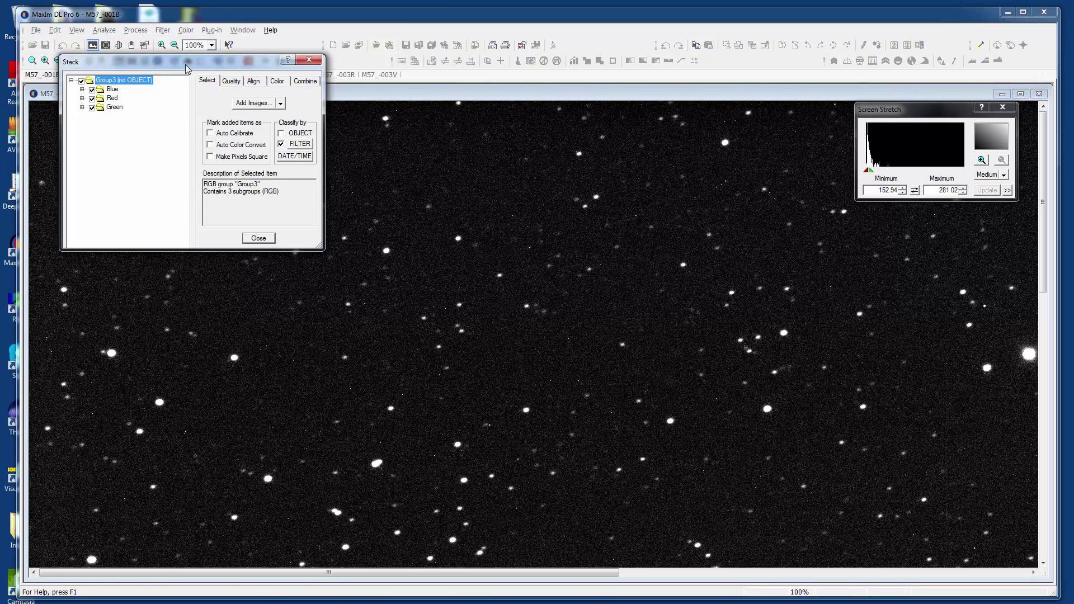
{"action": "left_click_drag", "start_coordinate": [187, 68], "coordinate": [462, 182]}
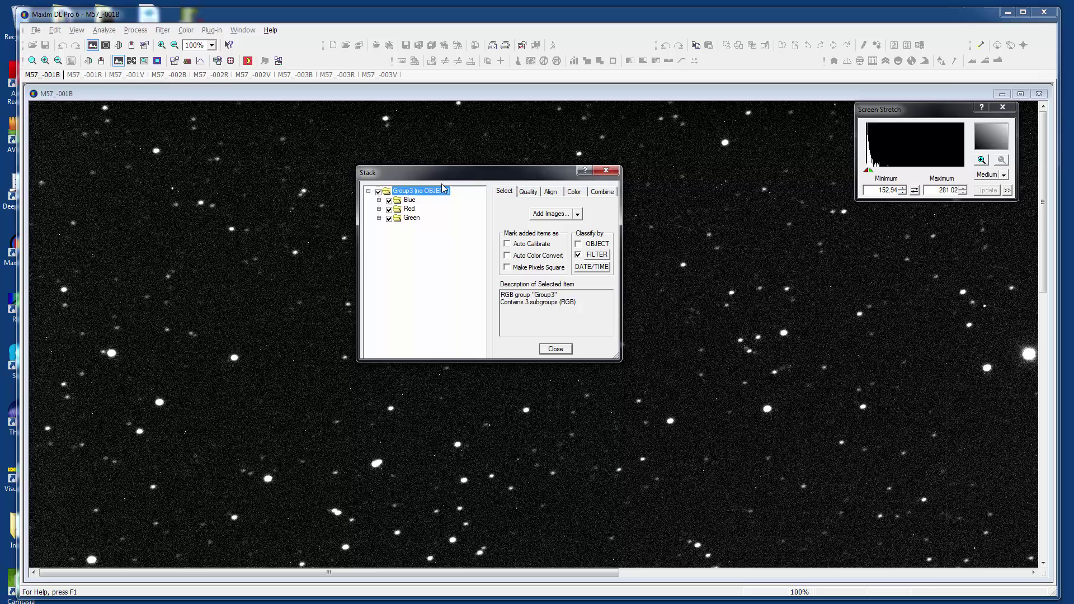
{"action": "key", "text": "Delete"}
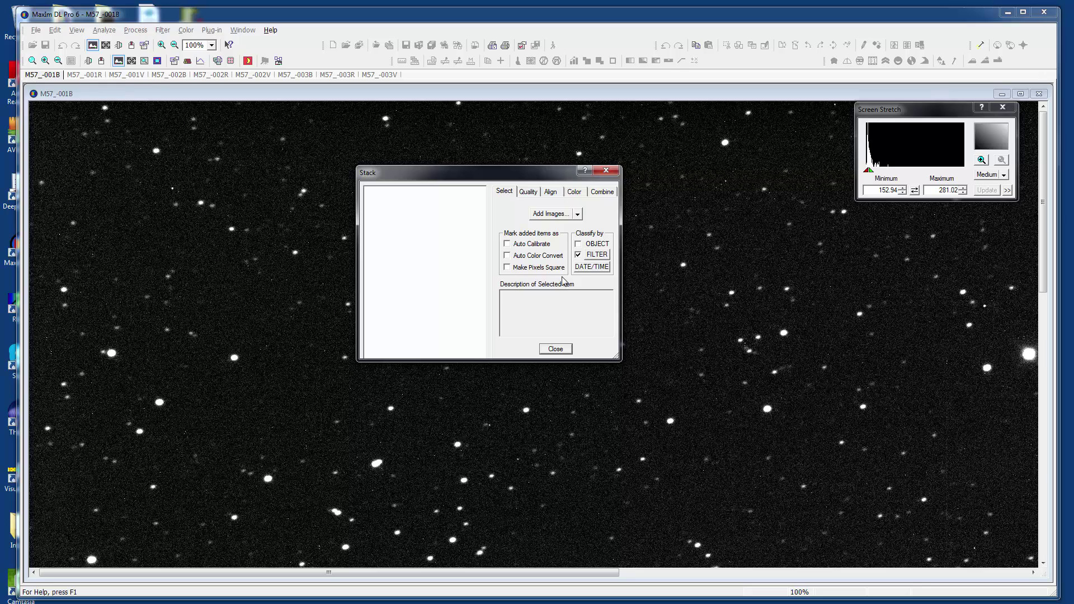
Review the filter mapping rows for the Luminance, Red and Green channels
{"action": "left_click", "coordinate": [597, 254]}
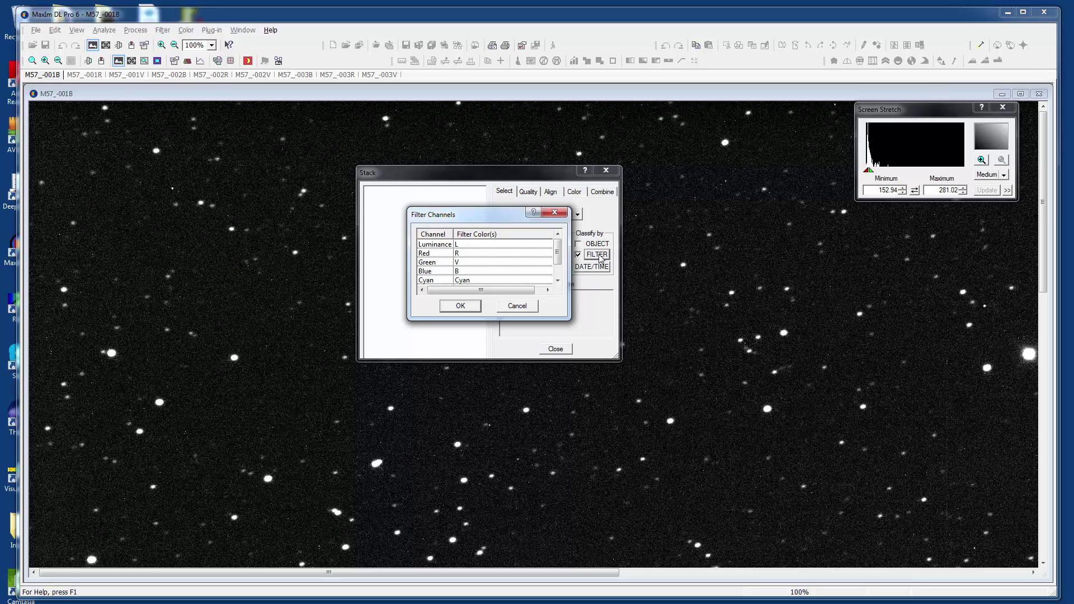
{"action": "left_click", "coordinate": [478, 246]}
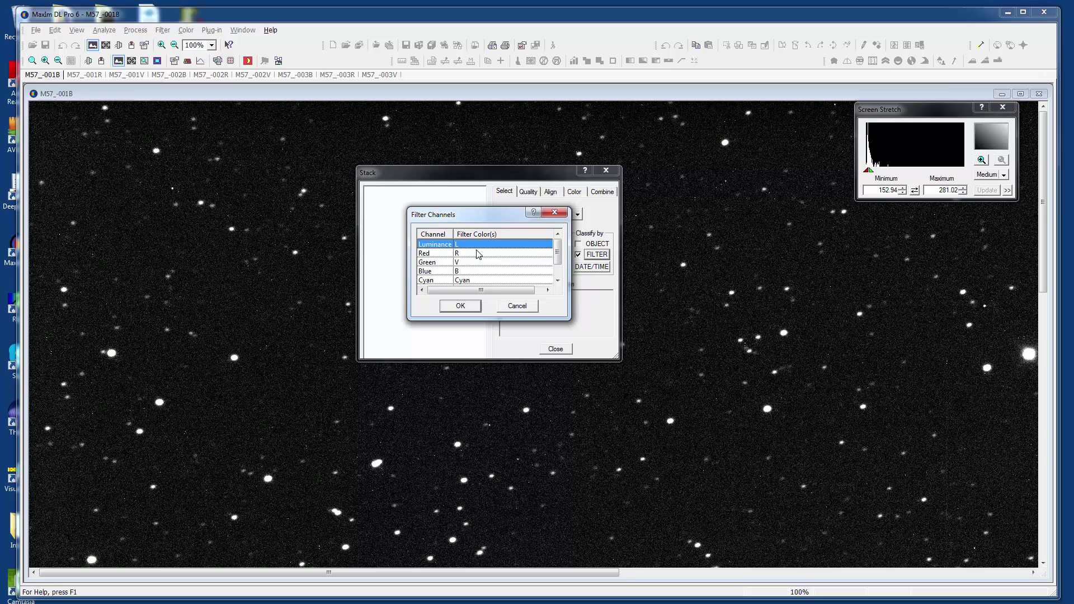
{"action": "left_click", "coordinate": [477, 253]}
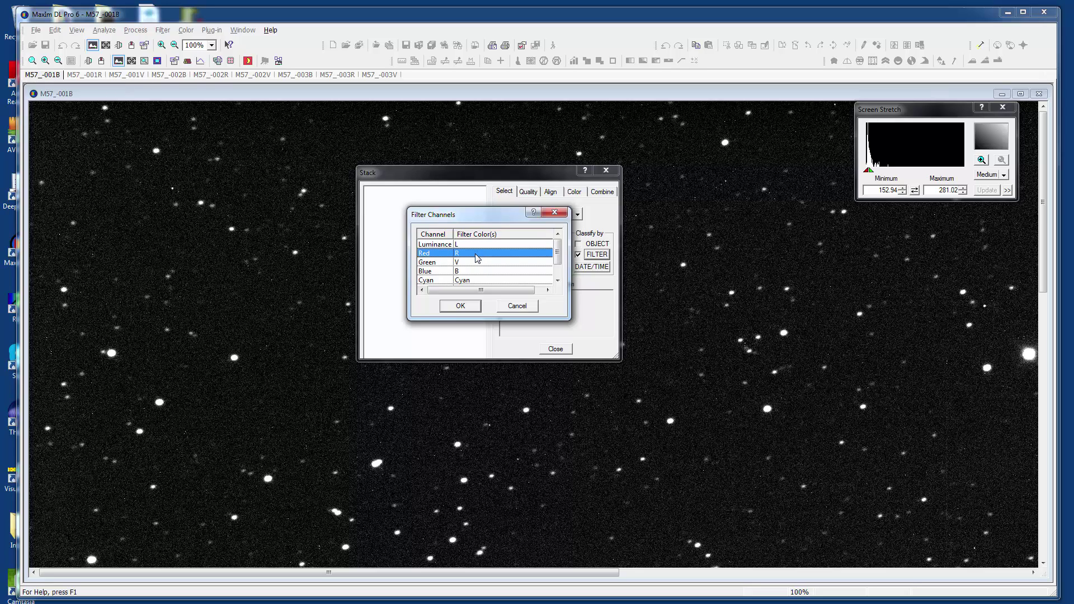
{"action": "left_click", "coordinate": [477, 263]}
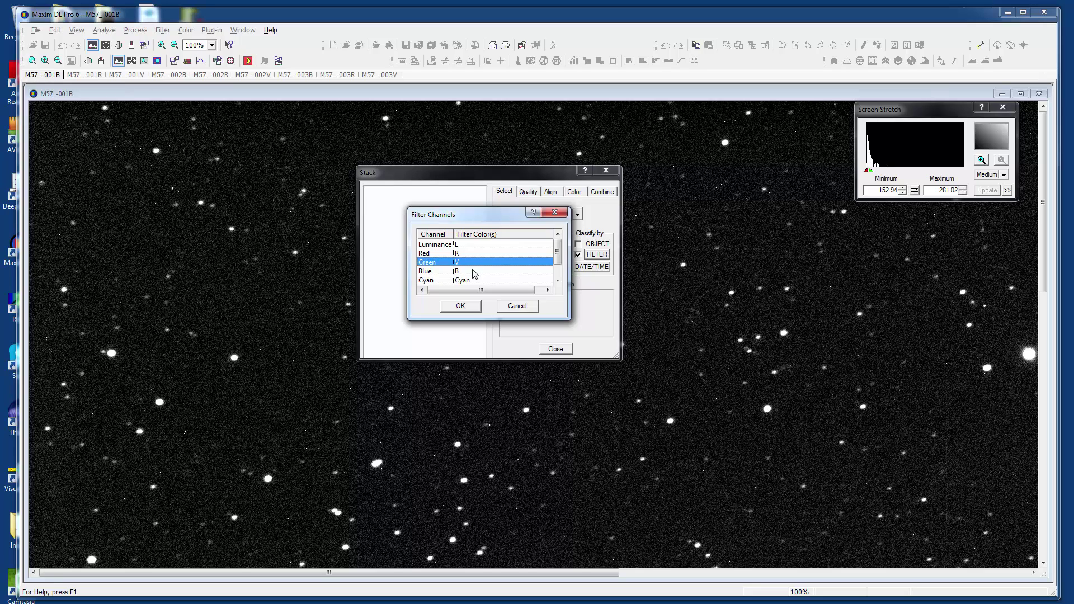
Rename the Green channel filter to GREEN and back to V, accept, and bring up Add Images
{"action": "left_click", "coordinate": [474, 263]}
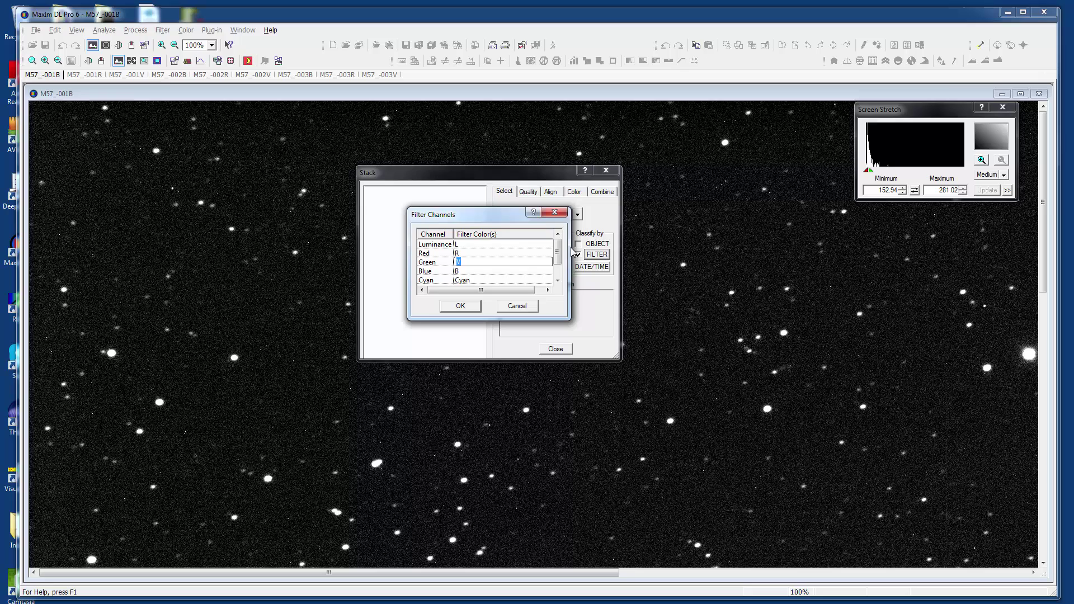
{"action": "type", "text": "GREEN"}
{"action": "key", "text": "Return"}
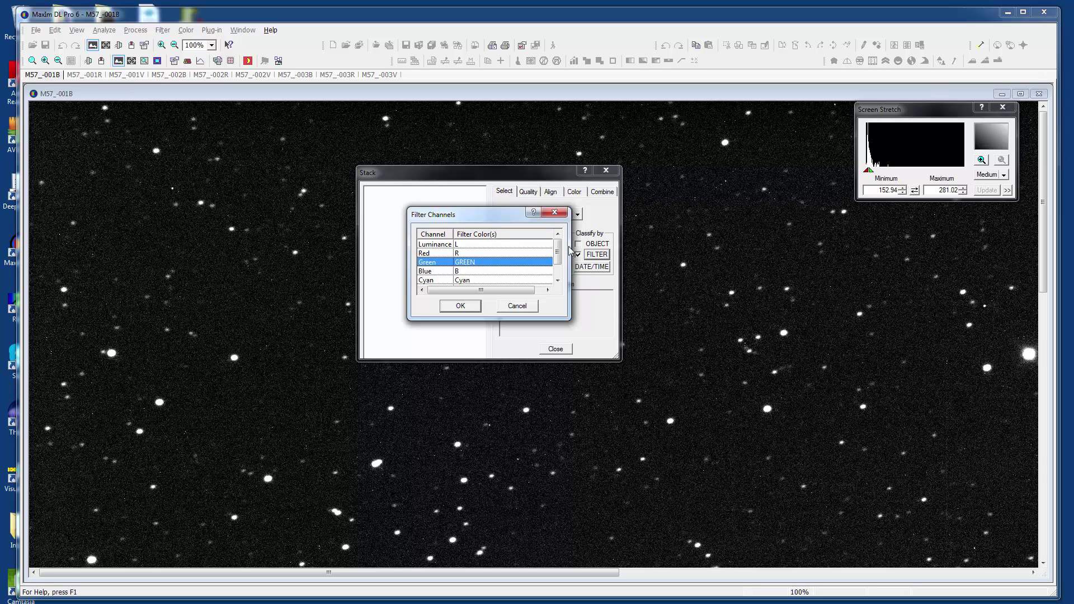
{"action": "left_click", "coordinate": [480, 263]}
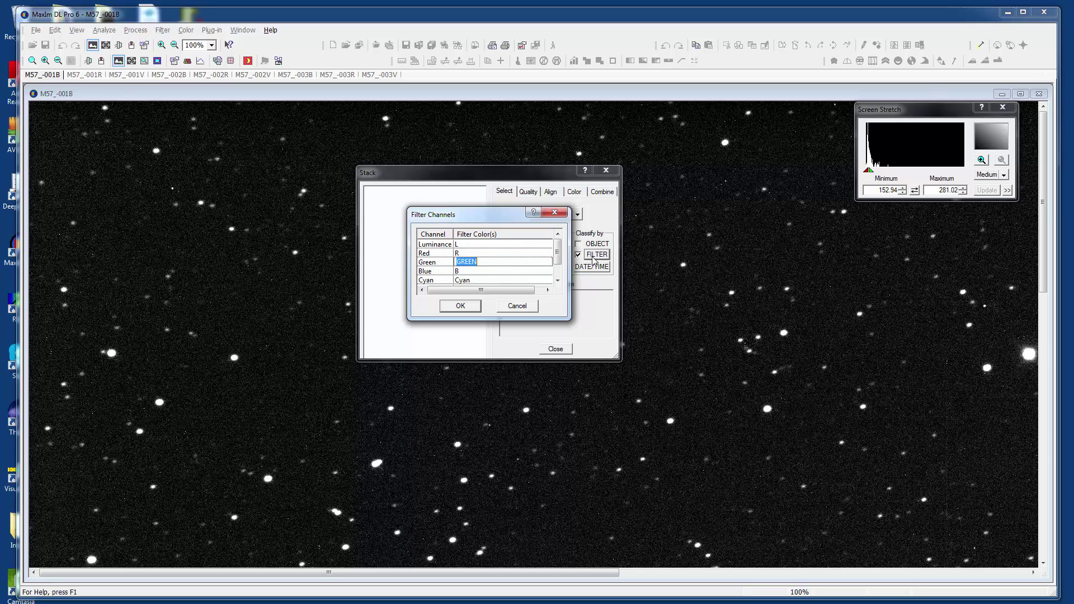
{"action": "type", "text": "V"}
{"action": "key", "text": "Return"}
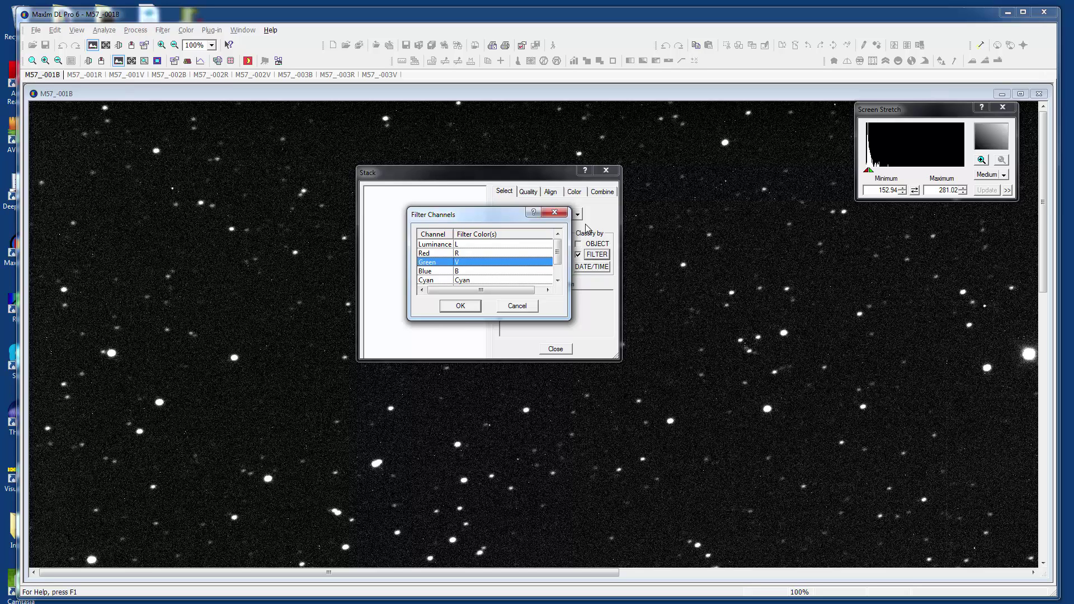
{"action": "left_click", "coordinate": [461, 307]}
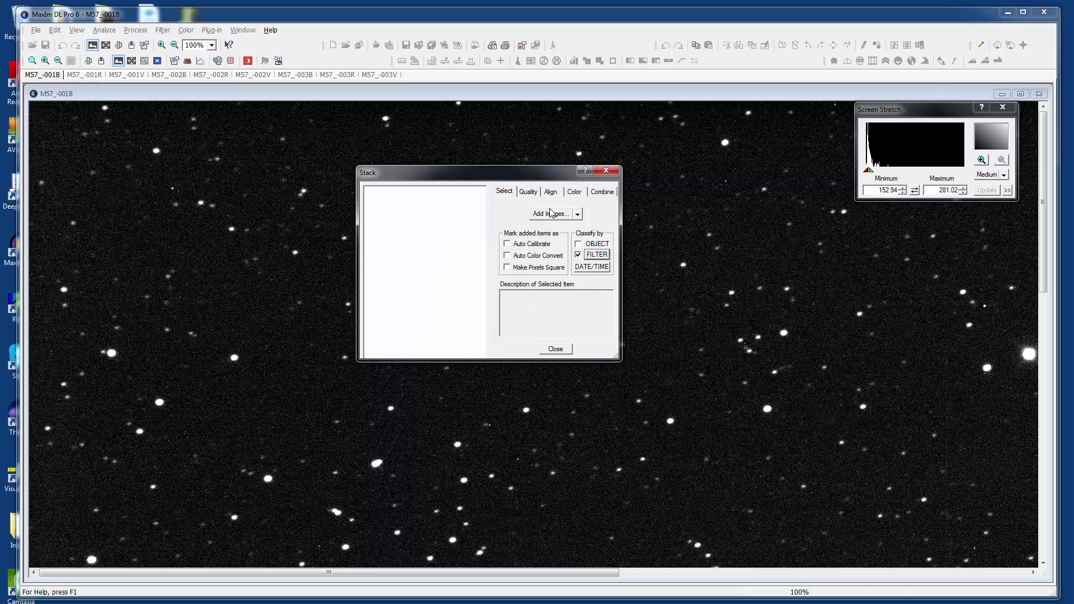
{"action": "left_click", "coordinate": [551, 215]}
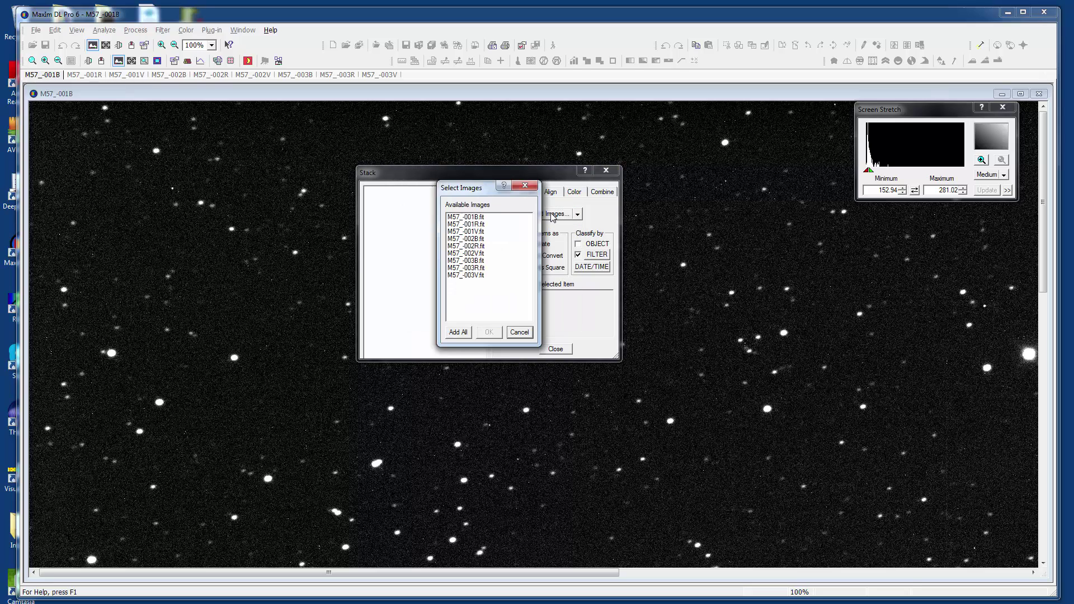
Add all nine open frames as Group4 and expand its Green, Red and Blue subgroups
{"action": "left_click", "coordinate": [458, 332]}
{"action": "left_click", "coordinate": [487, 333]}
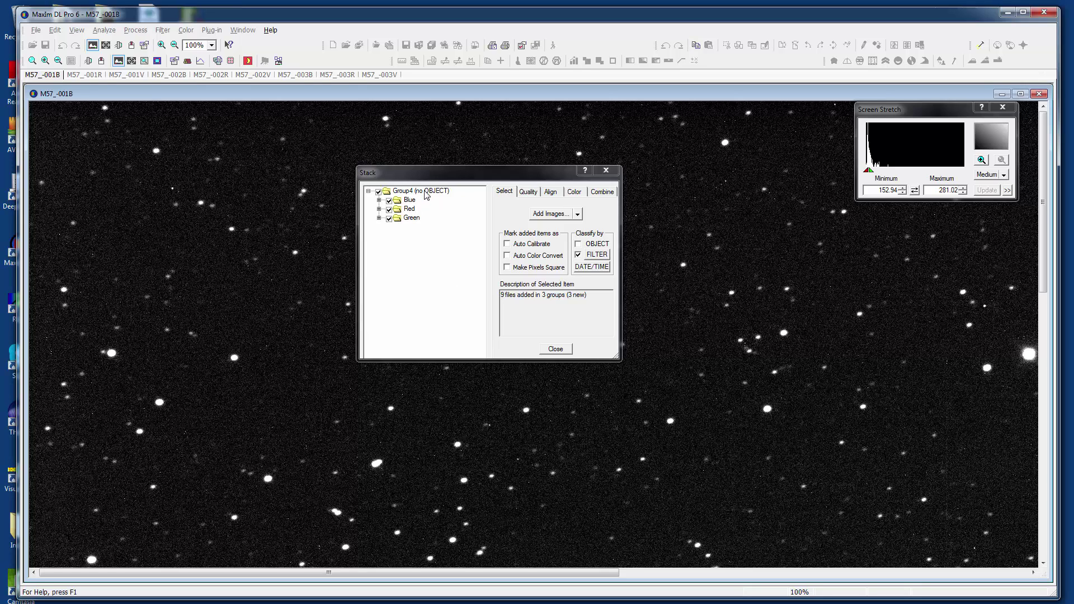
{"action": "left_click", "coordinate": [379, 218]}
{"action": "left_click", "coordinate": [379, 208]}
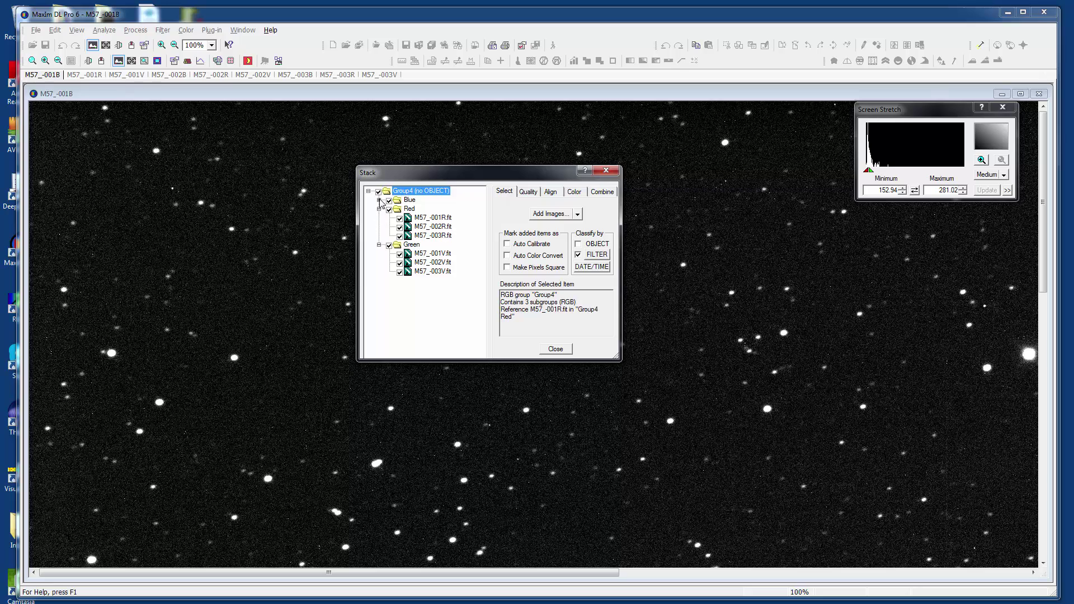
{"action": "left_click", "coordinate": [379, 200]}
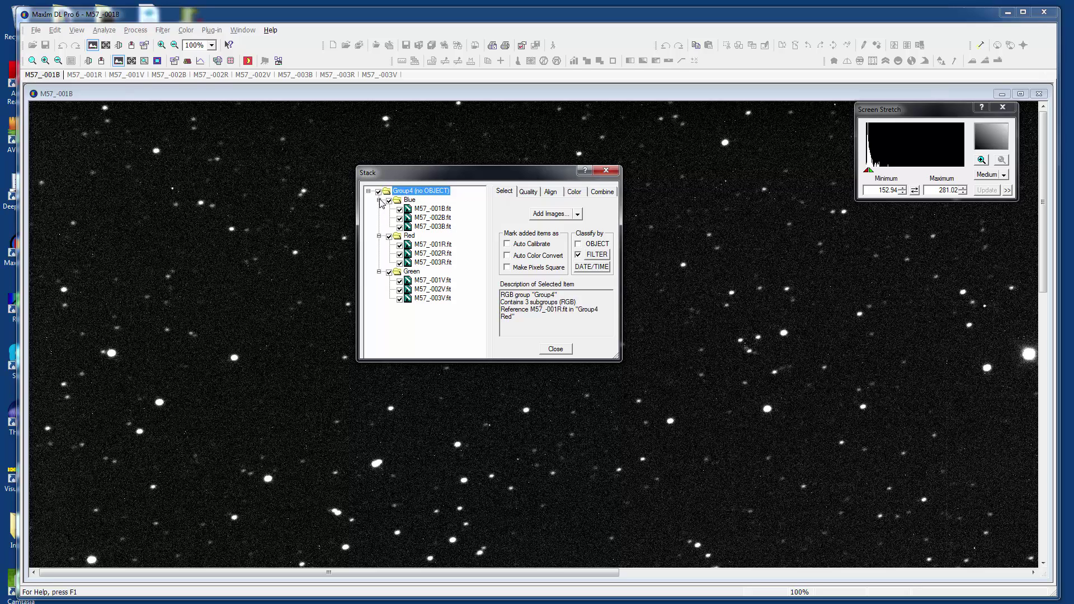
{"action": "left_click", "coordinate": [551, 193]}
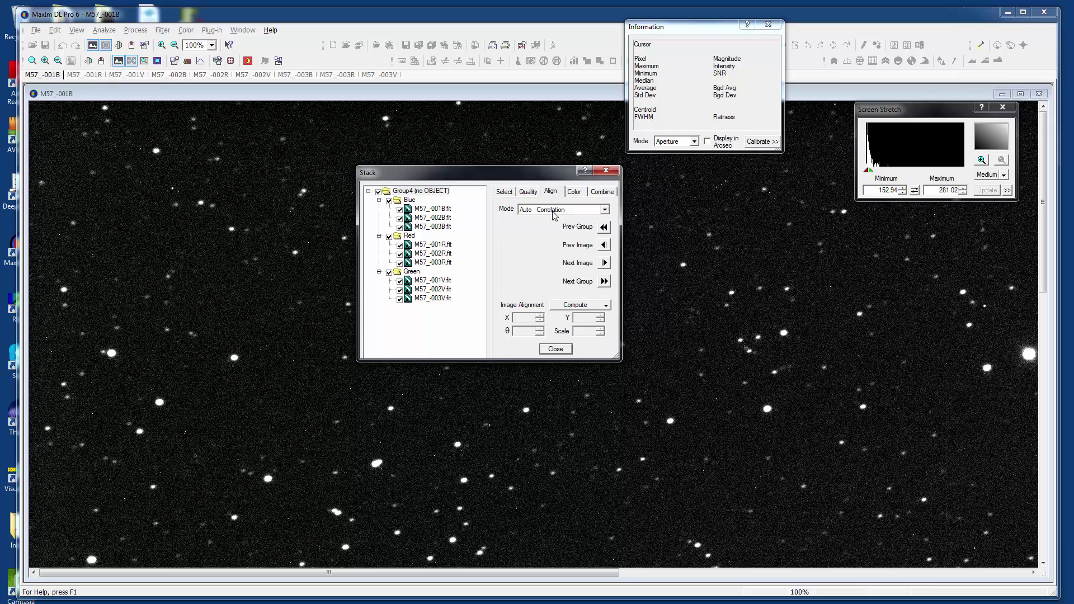
Edit the green-to-green weight in the Color matrix, giving weights 1, 1, 3
{"action": "left_click", "coordinate": [577, 192]}
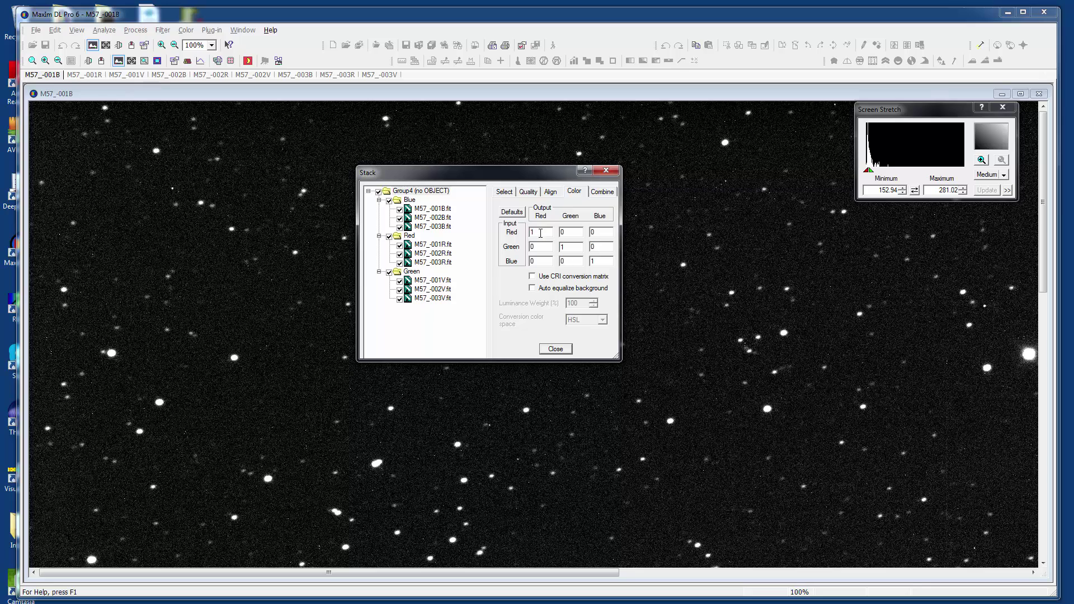
{"action": "left_click", "coordinate": [563, 246]}
{"action": "type", "text": "2"}
{"action": "type", "text": "3"}
{"action": "double_click", "coordinate": [564, 247]}
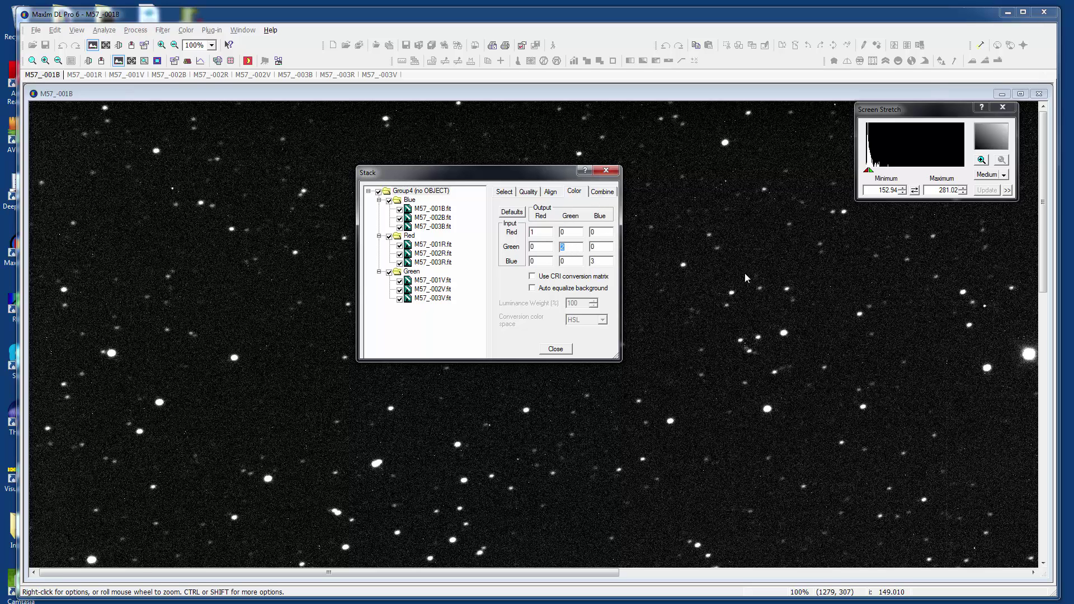
{"action": "type", "text": "1"}
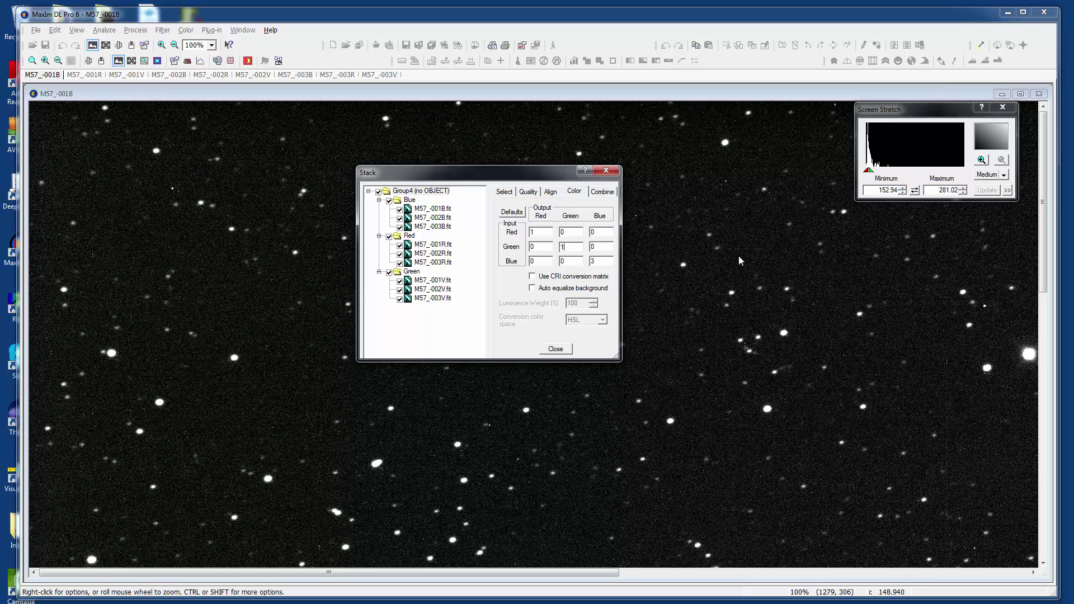
Choose Sigma Clip combining (3.00 sigma factor) with IEEE Float FITS output for the stack
{"action": "left_click", "coordinate": [603, 193]}
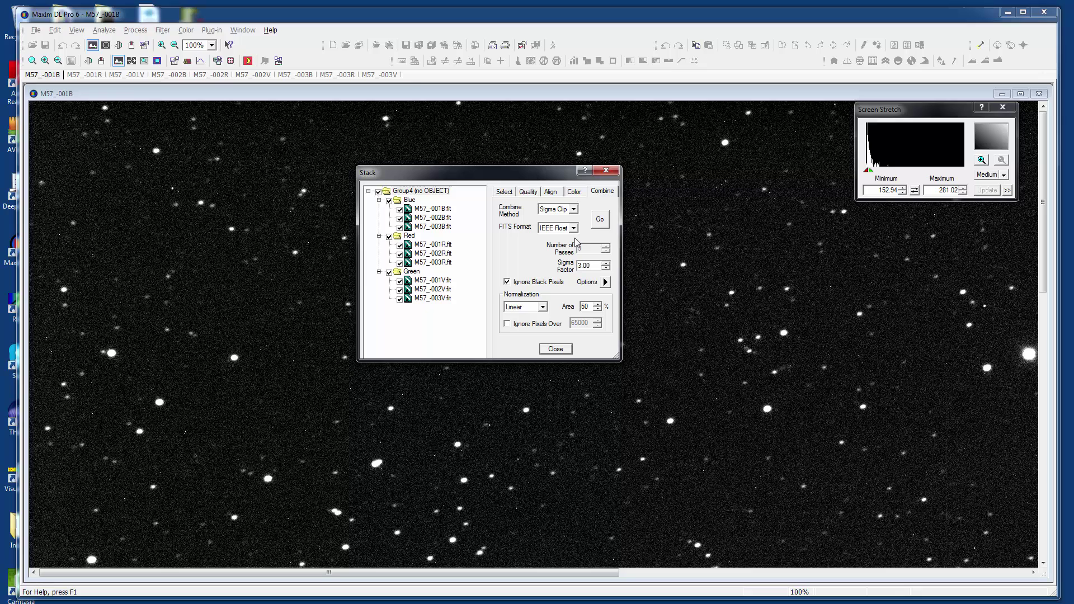
{"action": "left_click", "coordinate": [573, 209]}
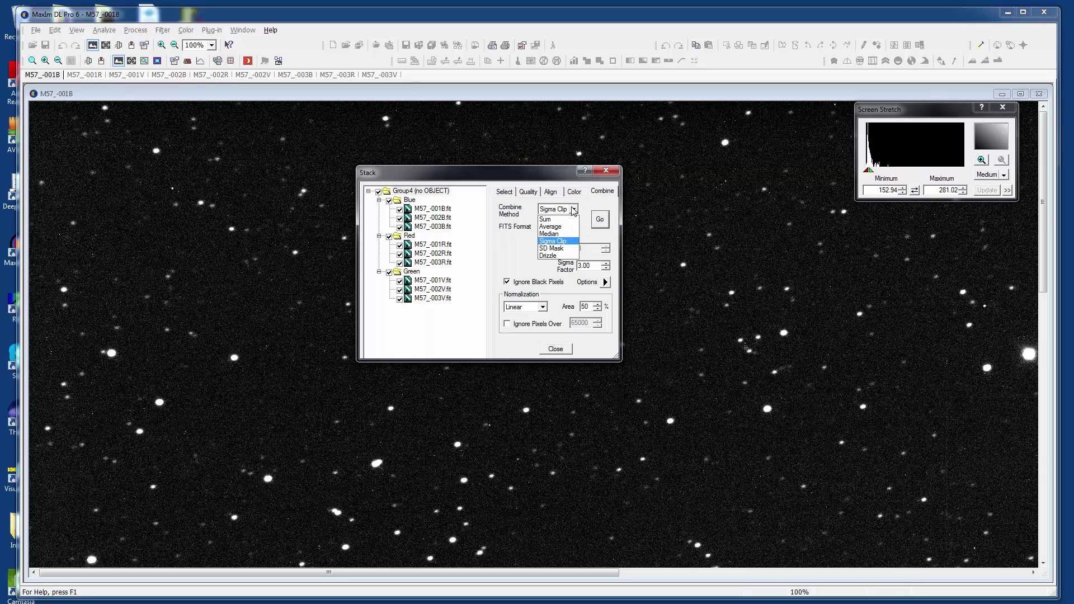
{"action": "left_click", "coordinate": [565, 241]}
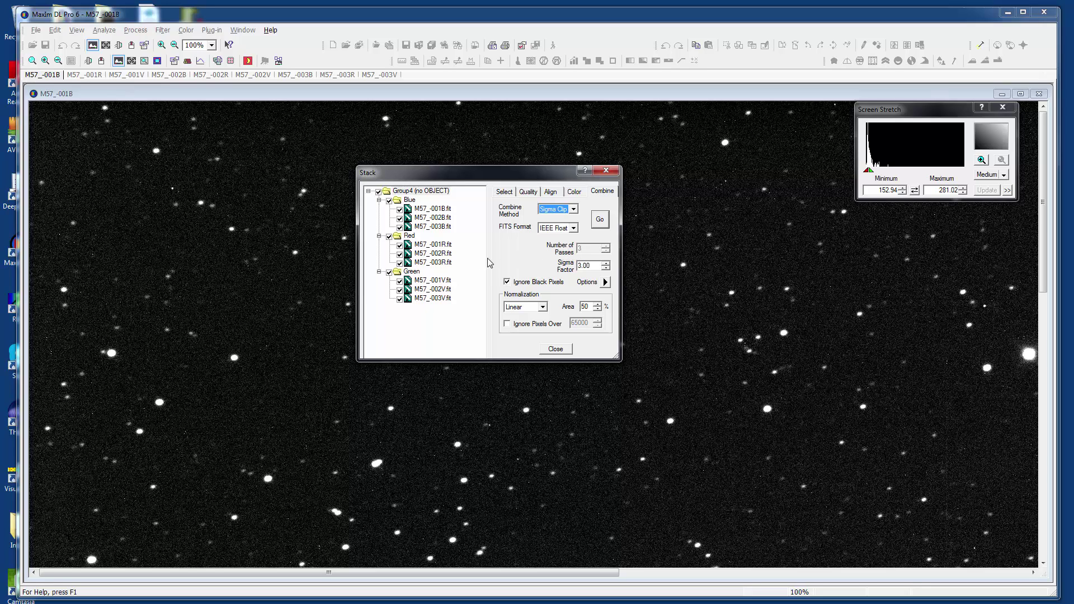
{"action": "left_click", "coordinate": [574, 210]}
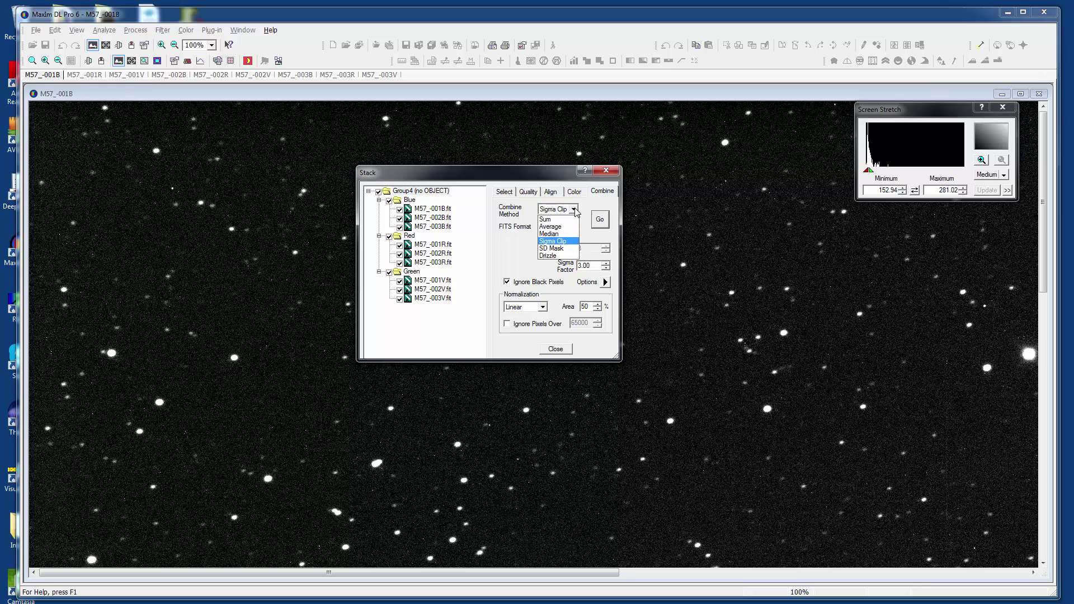
{"action": "left_click", "coordinate": [563, 242]}
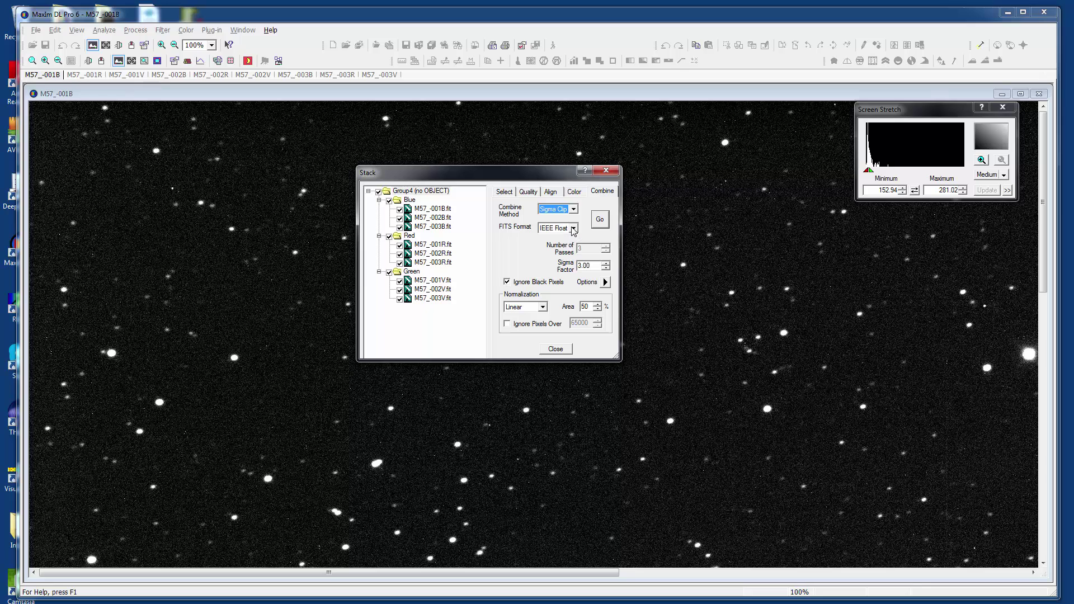
{"action": "left_click", "coordinate": [574, 229]}
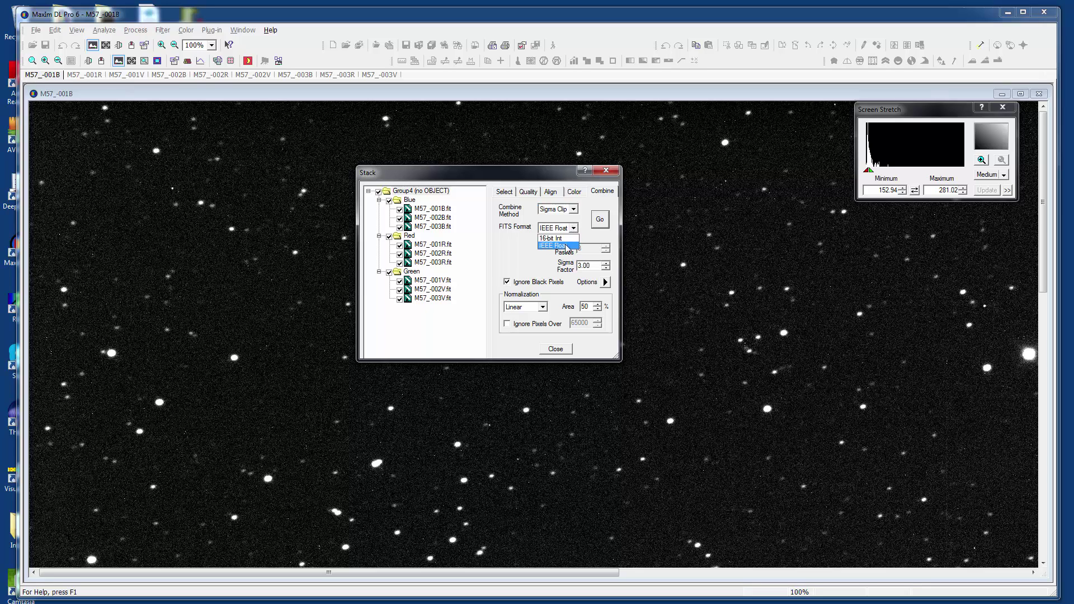
{"action": "left_click", "coordinate": [566, 246]}
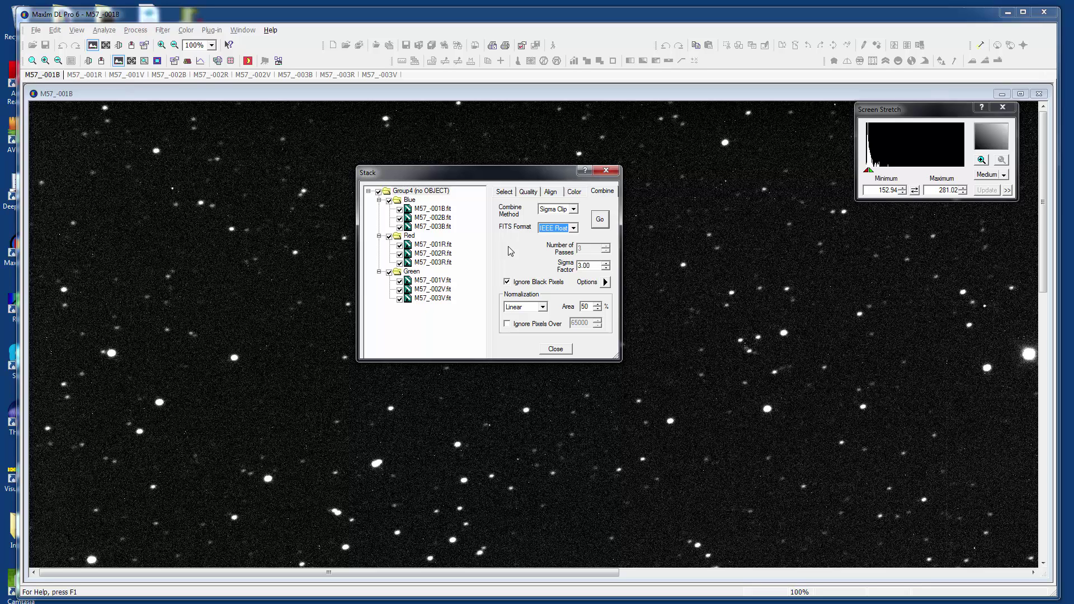
Run the stack to produce the 3072x2048 Group4-RGB colour image
{"action": "left_click", "coordinate": [600, 220]}
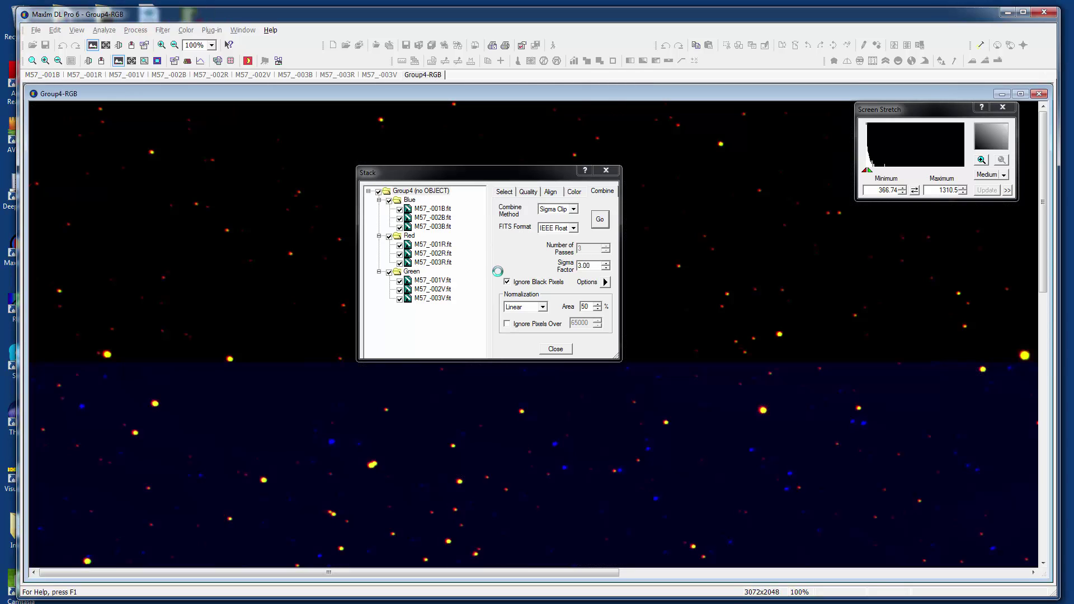
Close the Stack window and lower Group4-RGB's Screen Stretch maximum to 1251.5 to brighten the nebula
{"action": "left_click", "coordinate": [544, 349]}
{"action": "left_click_drag", "start_coordinate": [1046, 297], "coordinate": [1064, 448]}
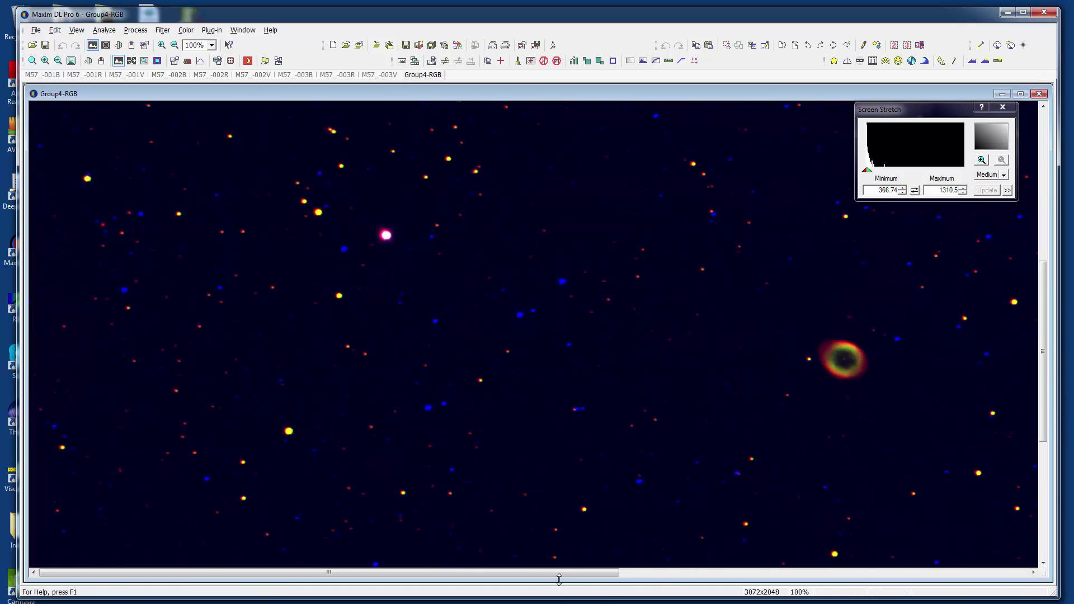
{"action": "left_click_drag", "start_coordinate": [560, 575], "coordinate": [747, 575]}
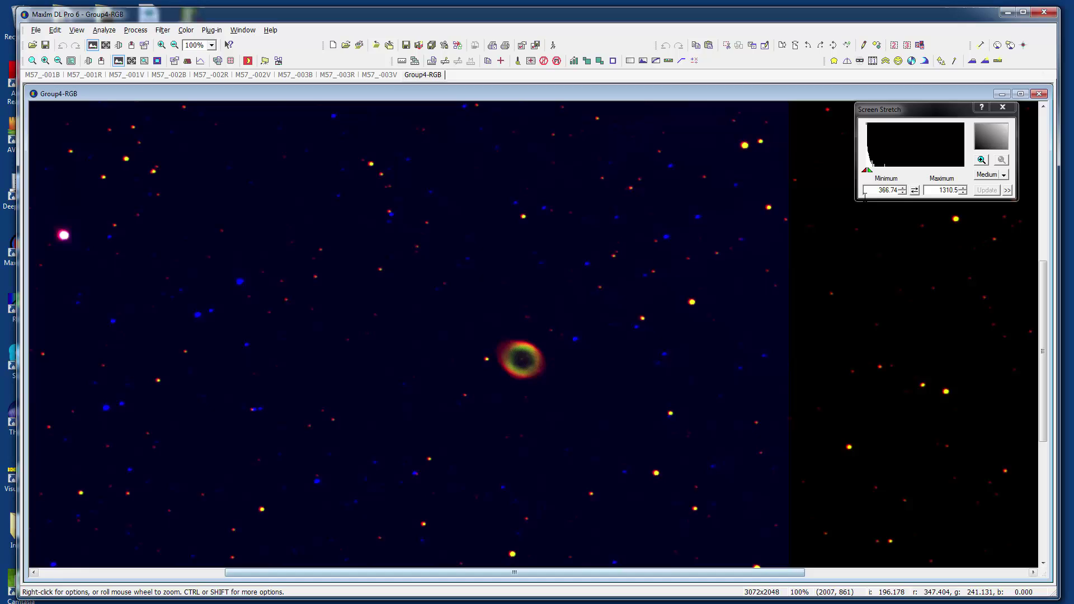
{"action": "left_click", "coordinate": [981, 160]}
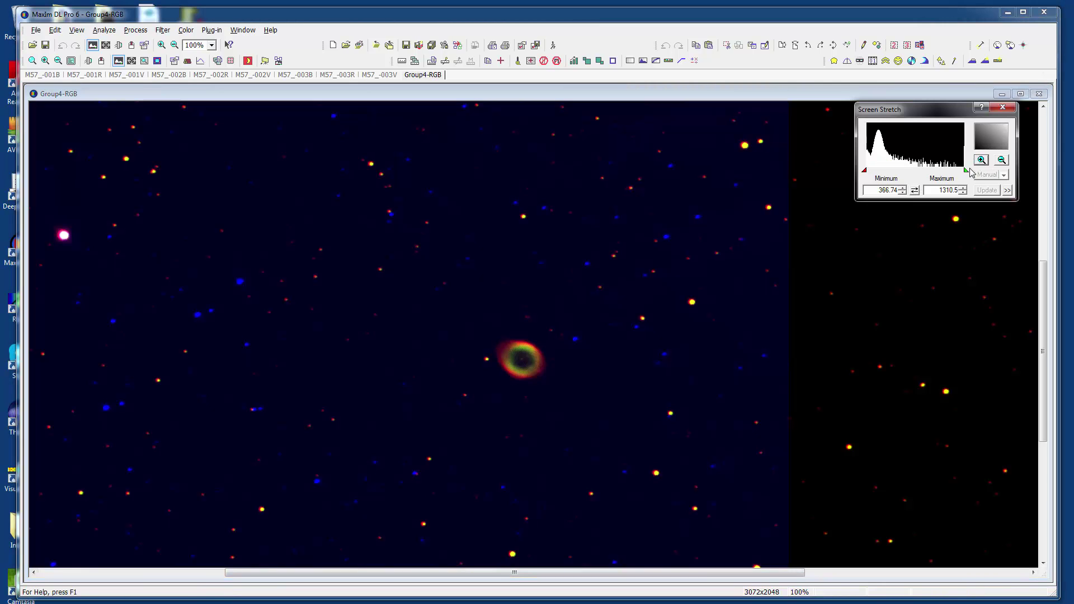
{"action": "mouse_move", "coordinate": [966, 171]}
{"action": "left_mouse_down"}
{"action": "mouse_move", "coordinate": [899, 170]}
{"action": "mouse_move", "coordinate": [962, 170]}
{"action": "left_mouse_up"}
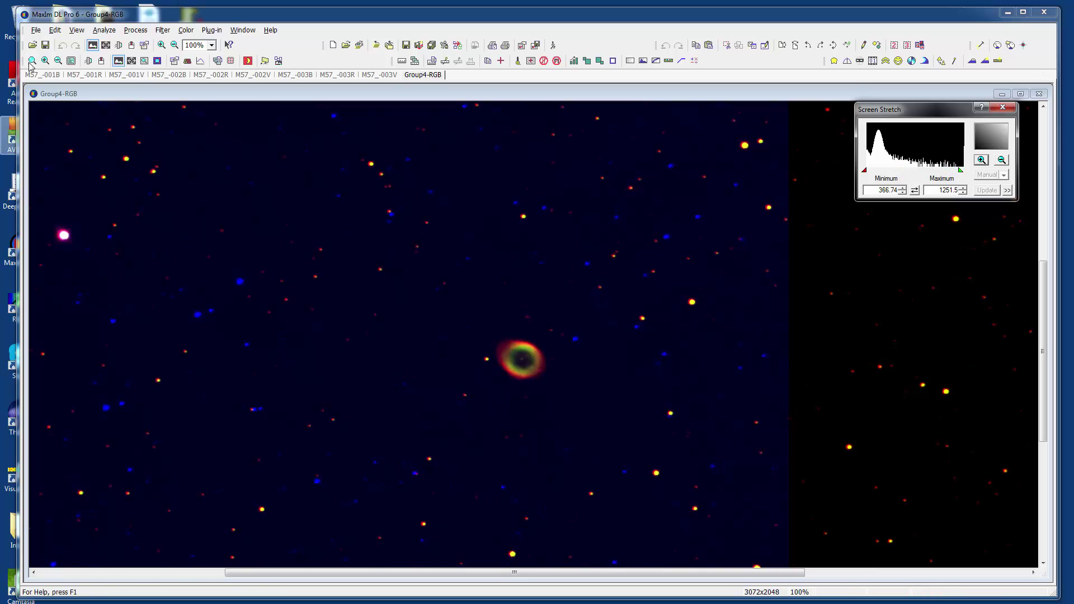
Close all open images without saving any of them
{"action": "left_click", "coordinate": [35, 31]}
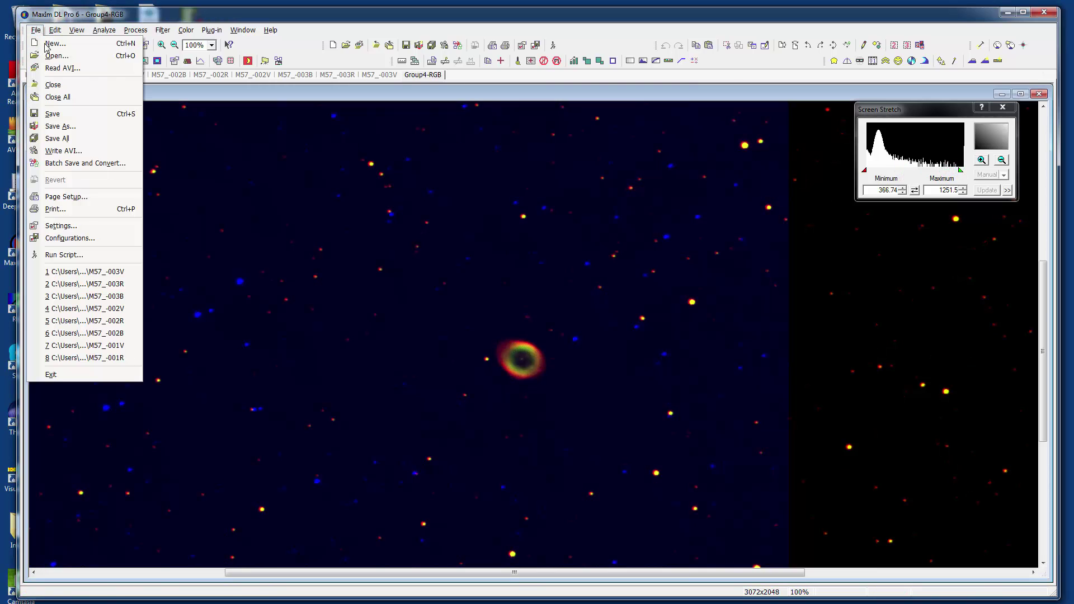
{"action": "left_click", "coordinate": [79, 96]}
{"action": "left_click", "coordinate": [586, 325]}
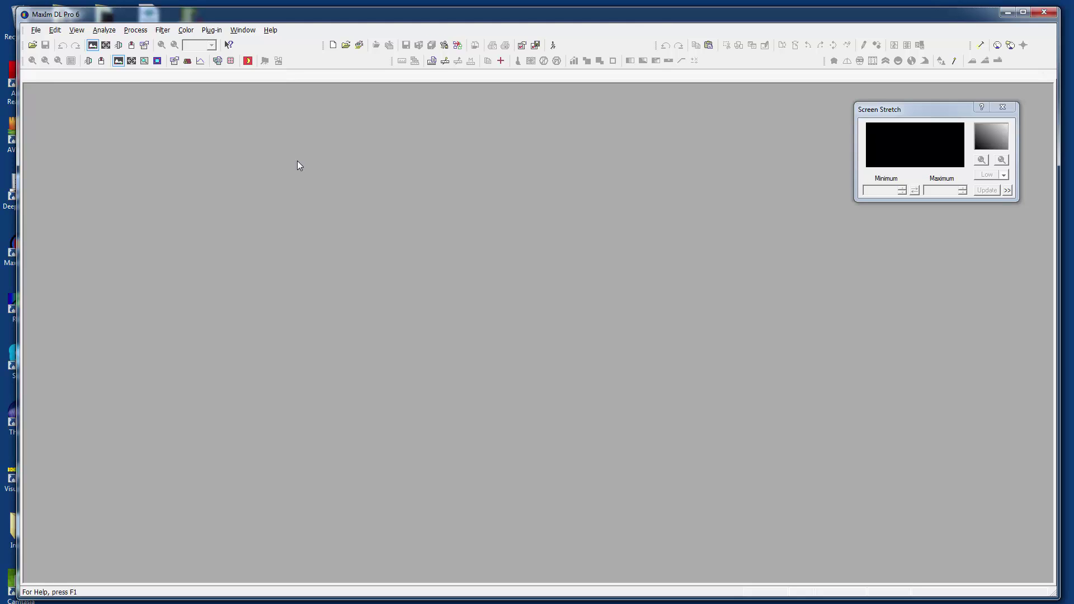
Remove Group4 from the Stack list and begin adding files from the nef folder
{"action": "left_click", "coordinate": [501, 60]}
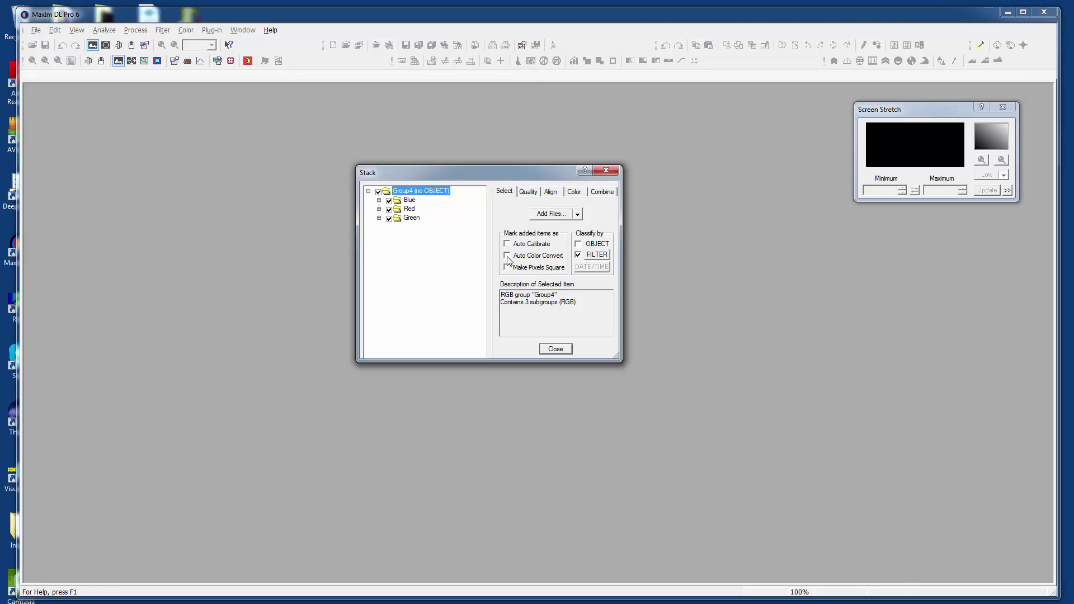
{"action": "key", "text": "Delete"}
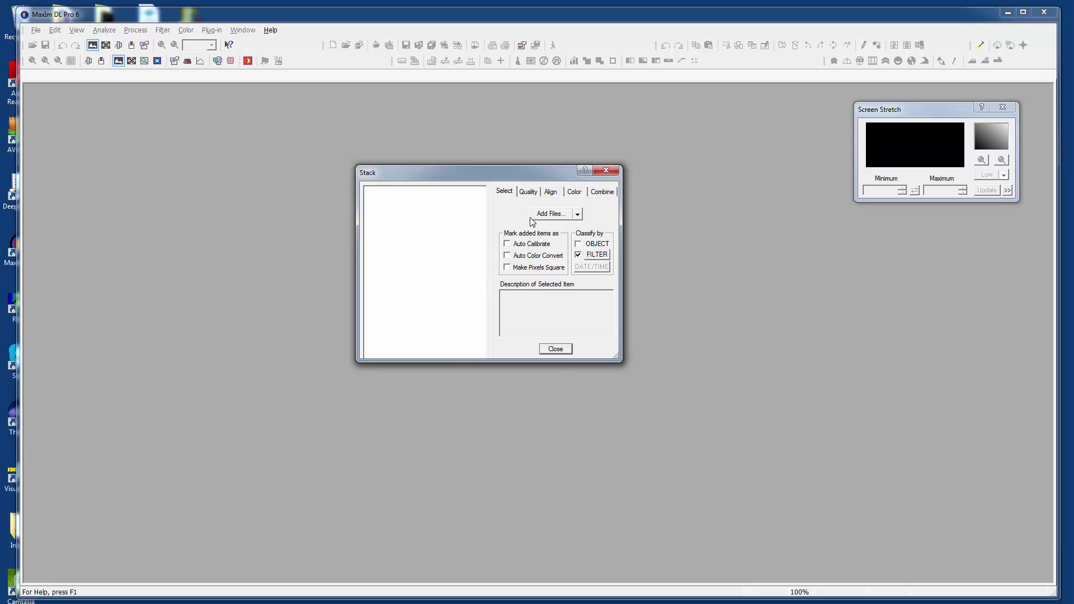
{"action": "left_click", "coordinate": [551, 218]}
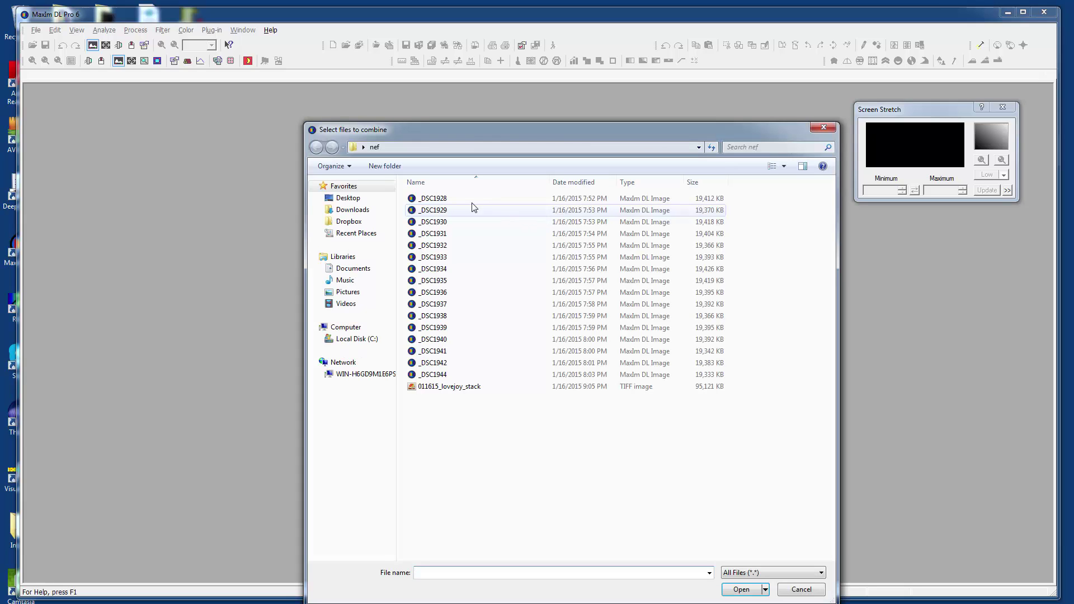
Browse to the Desktop > PEA_Images > Raw > 20150624 folder
{"action": "left_click", "coordinate": [352, 200]}
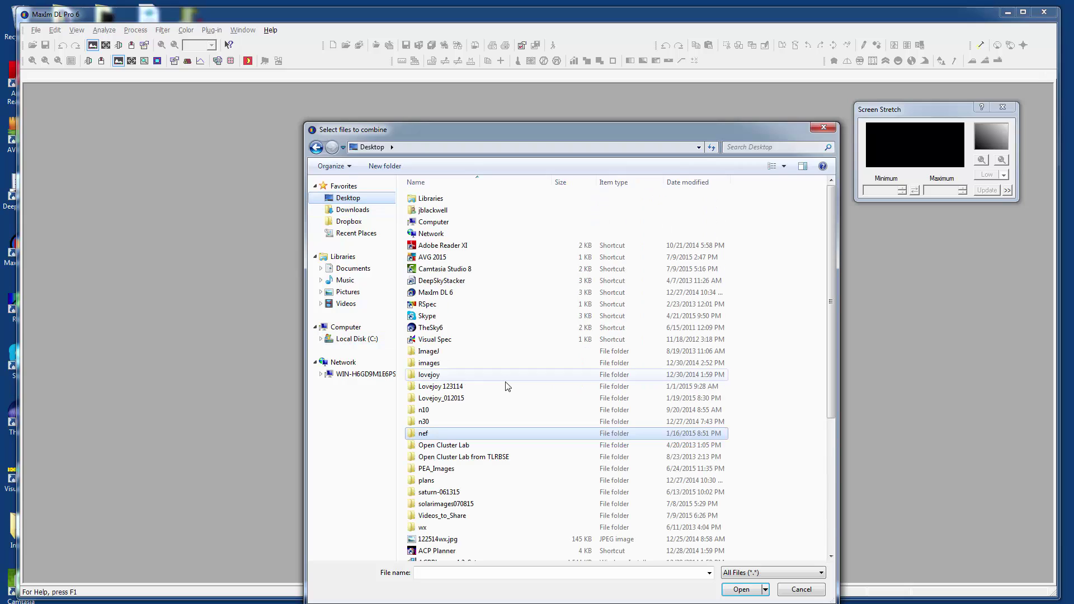
{"action": "double_click", "coordinate": [451, 469]}
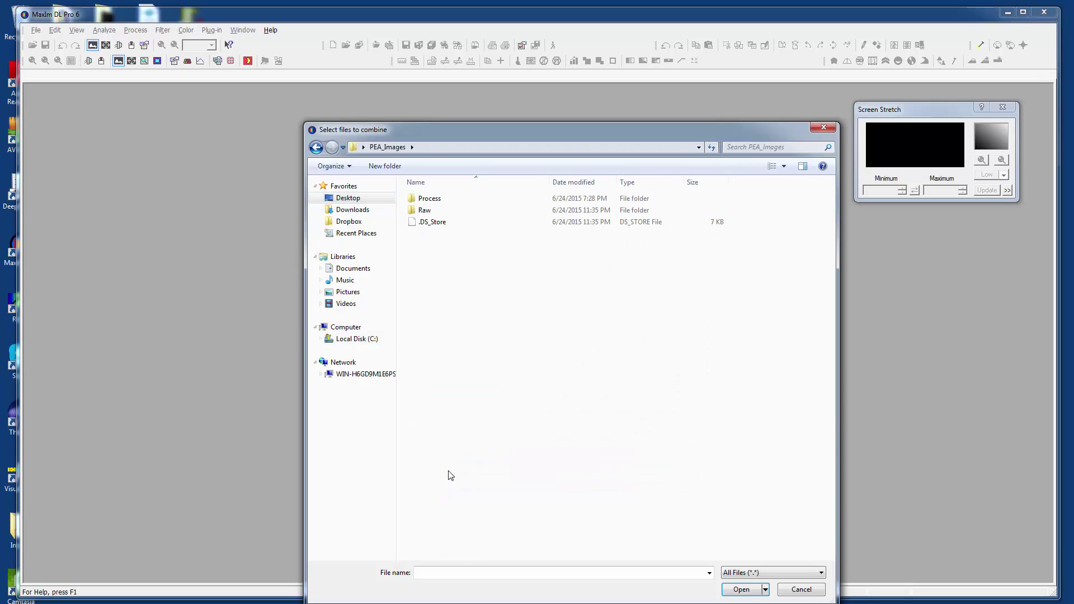
{"action": "double_click", "coordinate": [425, 211]}
{"action": "left_click", "coordinate": [432, 224]}
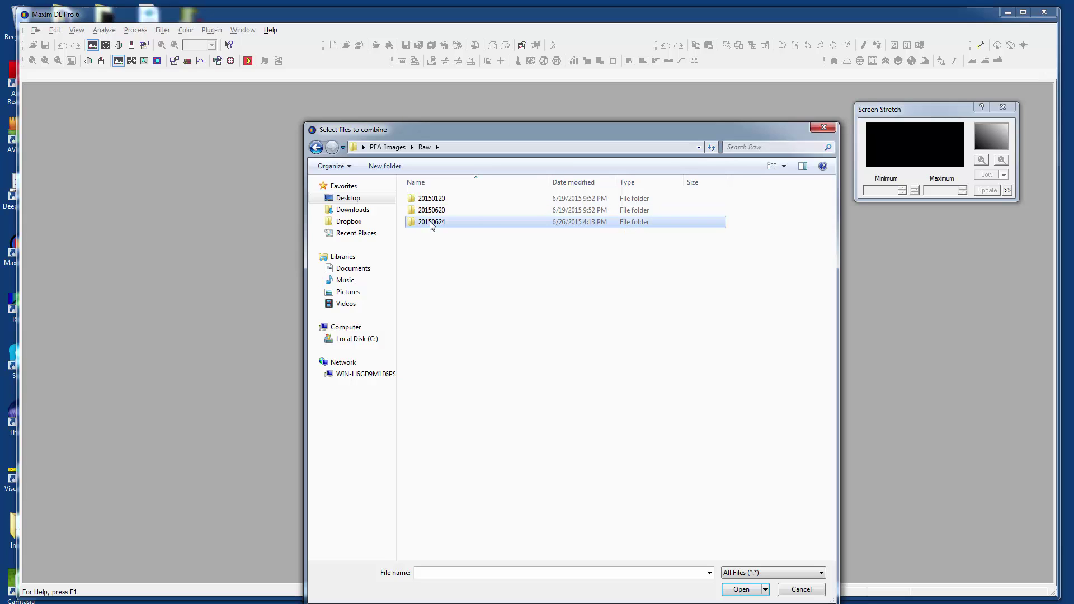
{"action": "double_click", "coordinate": [432, 224]}
Add the nine frames M57_-001B through M57_-003V to the stack
{"action": "left_click", "coordinate": [454, 388]}
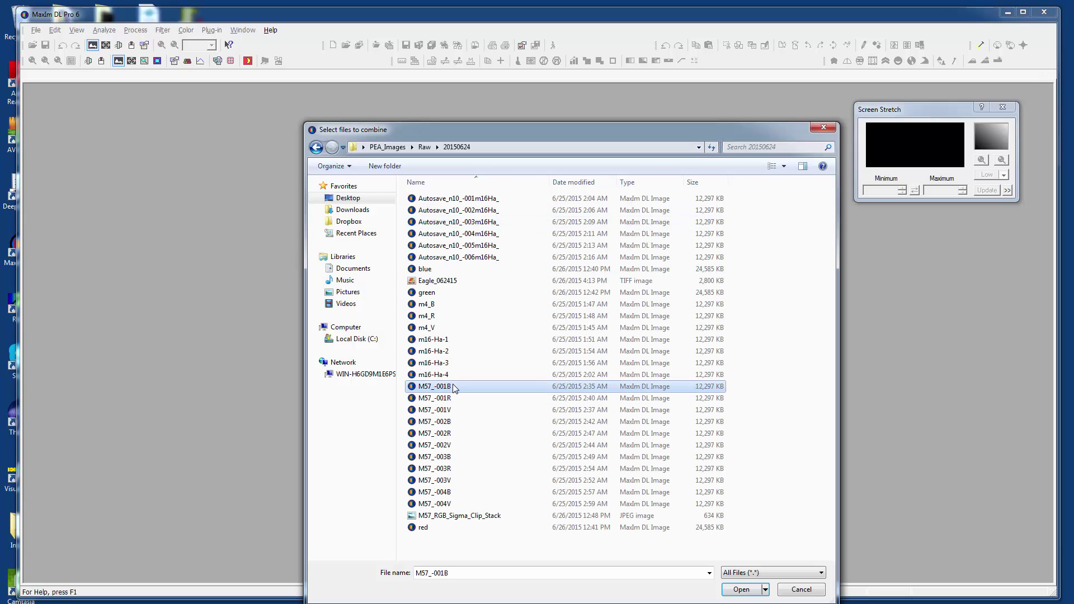
{"action": "left_click", "coordinate": [453, 410], "text": "shift"}
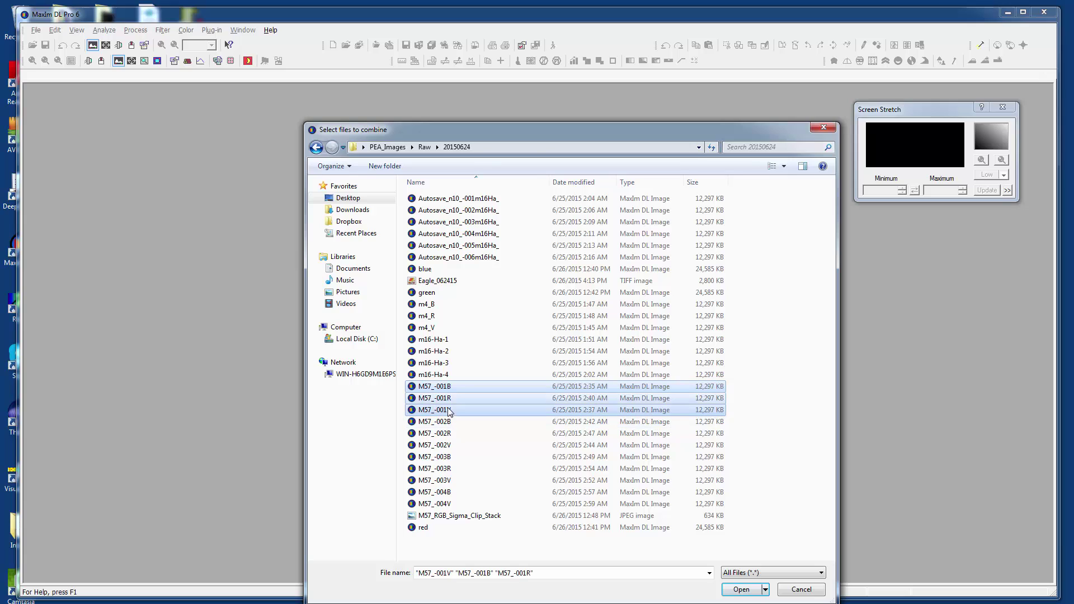
{"action": "left_click", "coordinate": [455, 444], "text": "shift"}
{"action": "left_click", "coordinate": [458, 469], "text": "shift"}
{"action": "left_click", "coordinate": [458, 480], "text": "shift"}
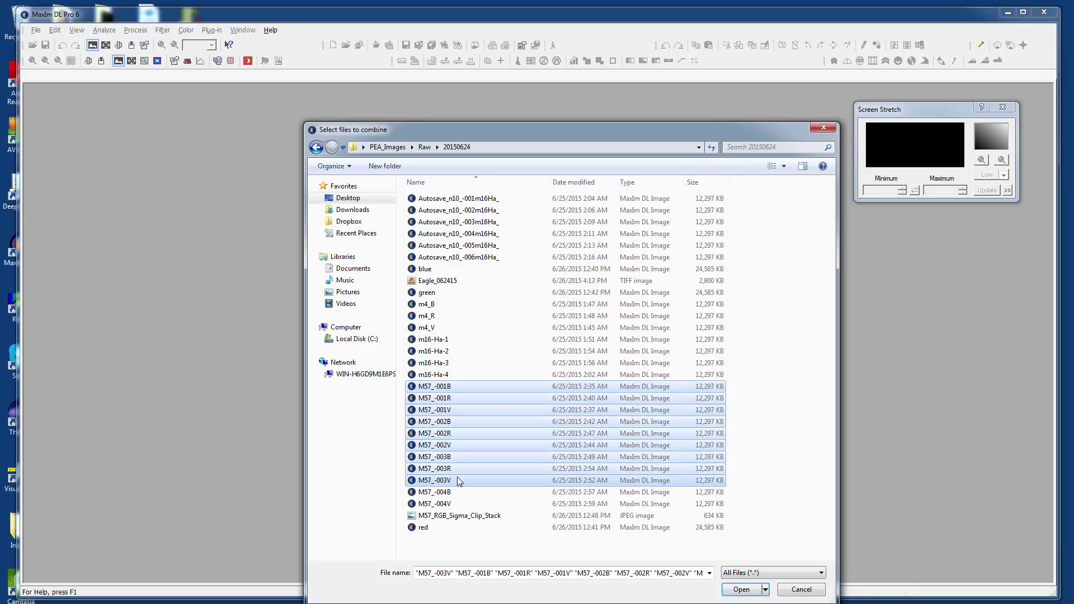
{"action": "left_click", "coordinate": [733, 589]}
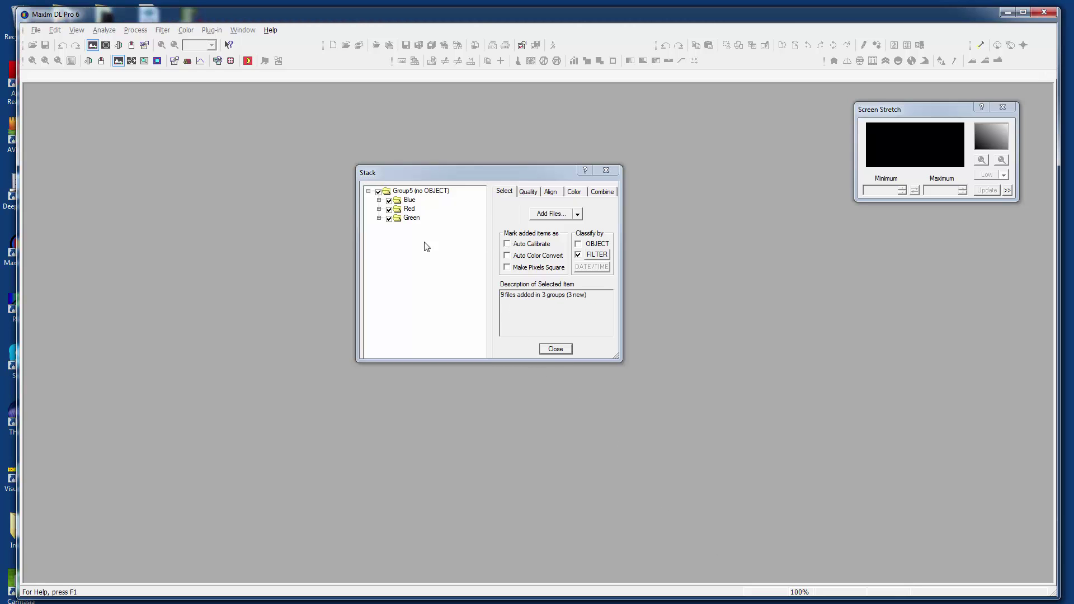
Expand the Blue, Red and Green groups and set alignment to Auto - star matching
{"action": "left_click", "coordinate": [379, 218]}
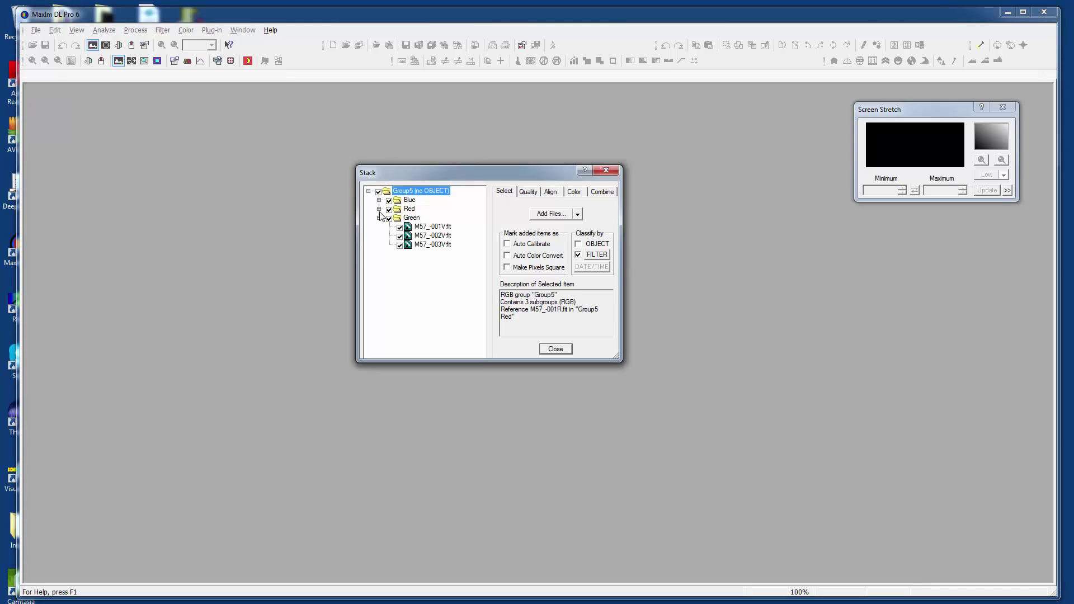
{"action": "left_click", "coordinate": [379, 208]}
{"action": "left_click", "coordinate": [379, 201]}
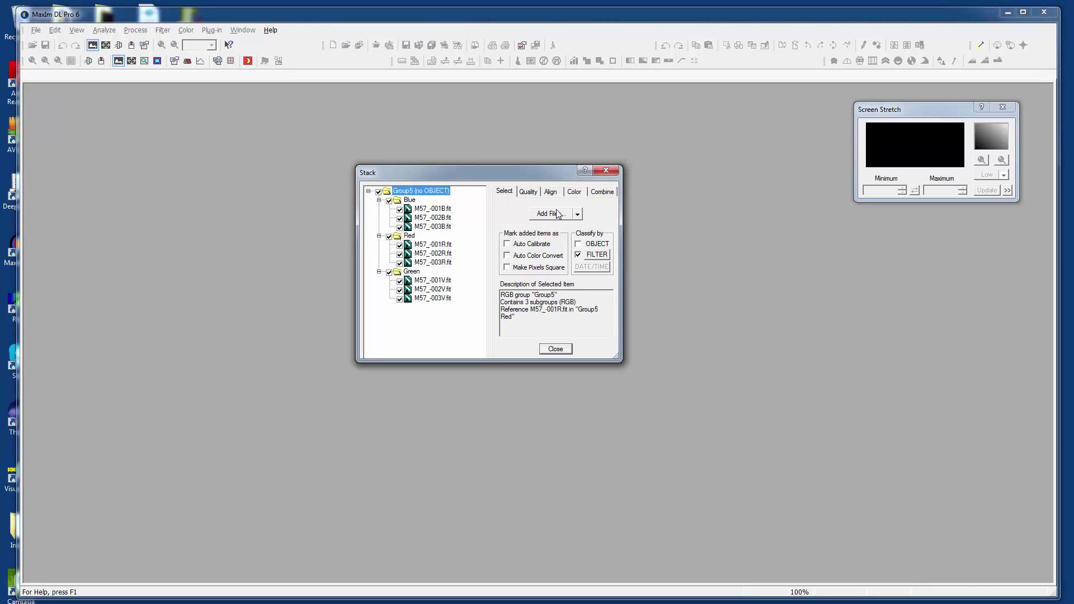
{"action": "left_click", "coordinate": [529, 193]}
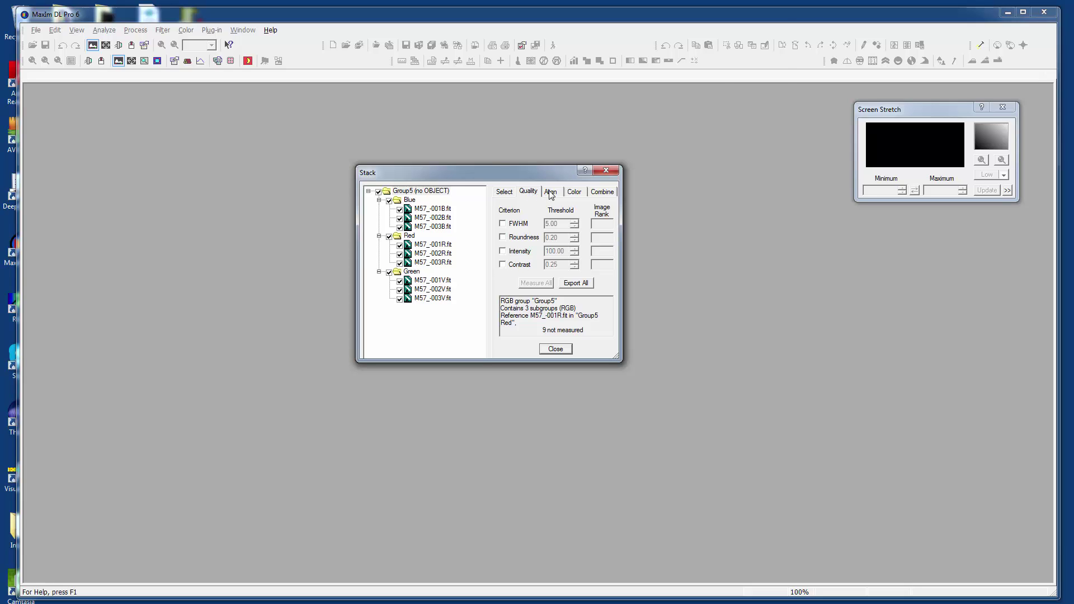
{"action": "left_click", "coordinate": [551, 192]}
{"action": "left_click", "coordinate": [566, 210]}
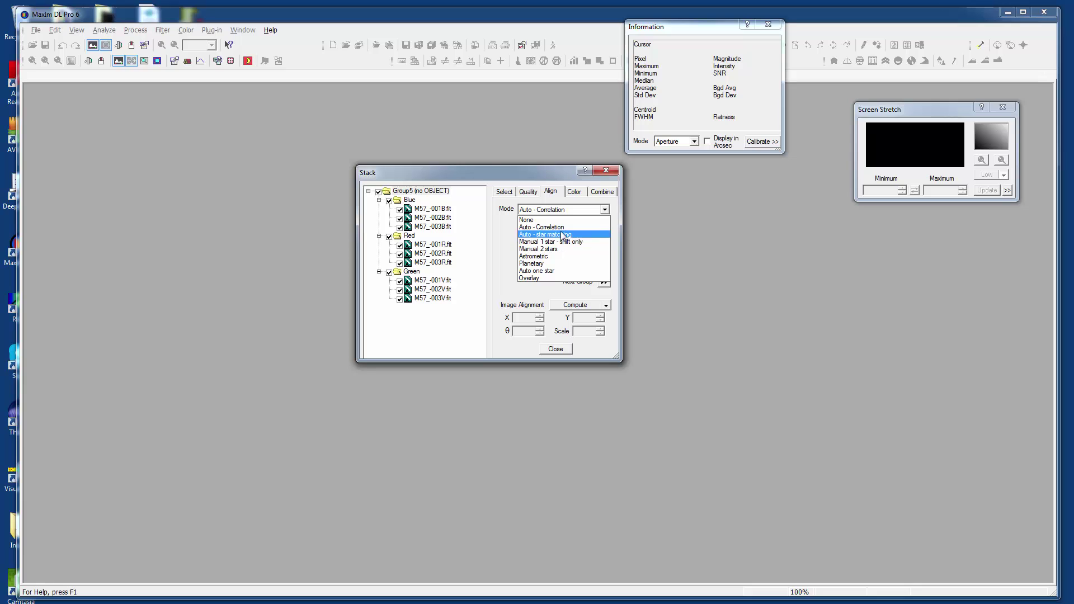
{"action": "left_click", "coordinate": [563, 235]}
Set the Blue/Blue colour weight to 1.7 and stack Group5 into Group5-RGB
{"action": "left_click", "coordinate": [572, 192]}
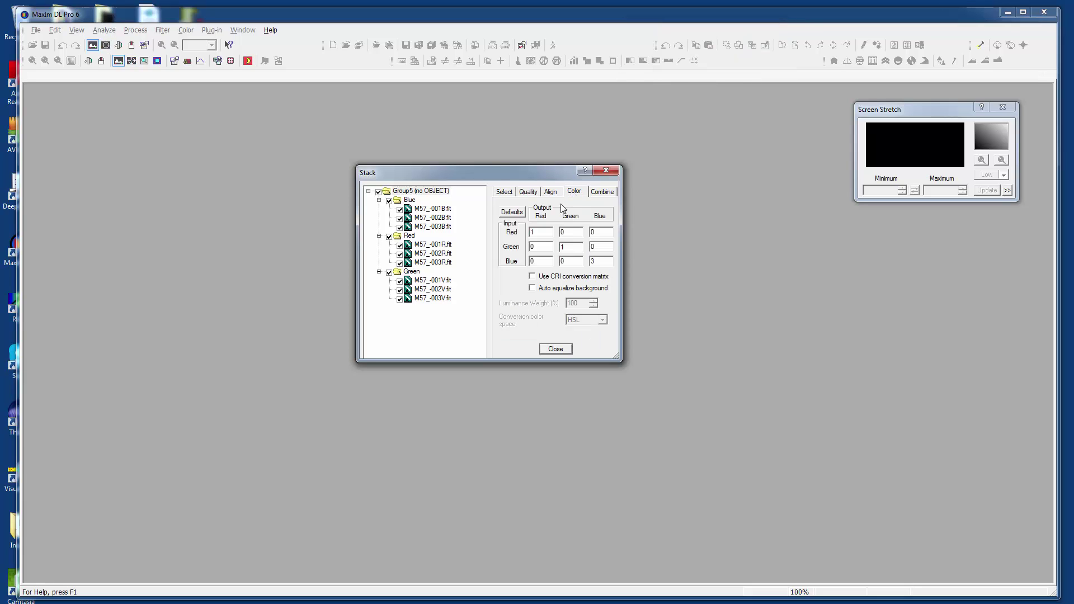
{"action": "double_click", "coordinate": [590, 262]}
{"action": "type", "text": "1.7"}
{"action": "left_click", "coordinate": [600, 193]}
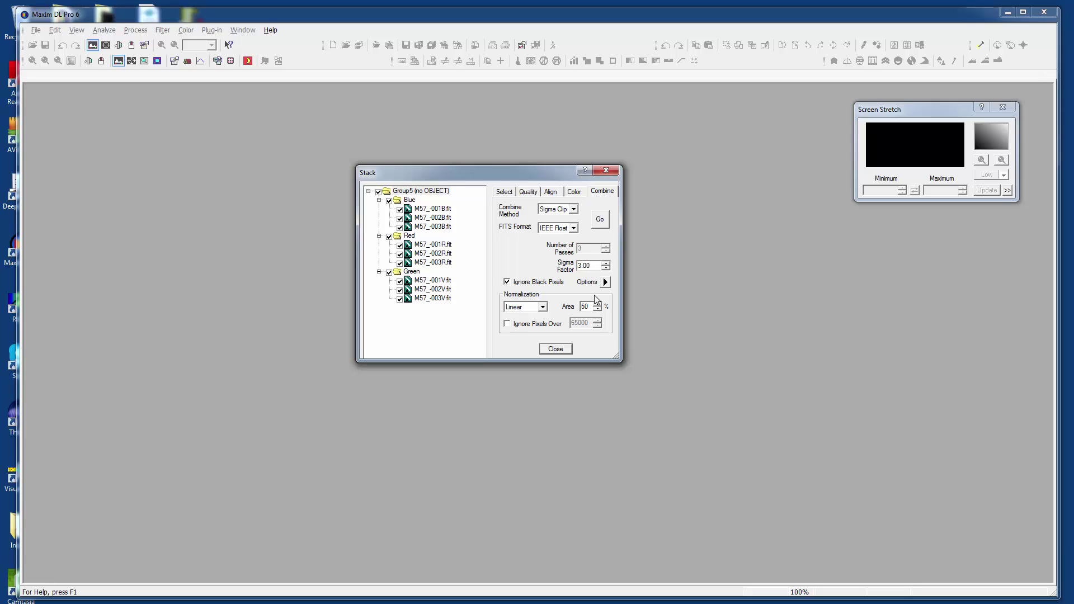
{"action": "left_click", "coordinate": [600, 220]}
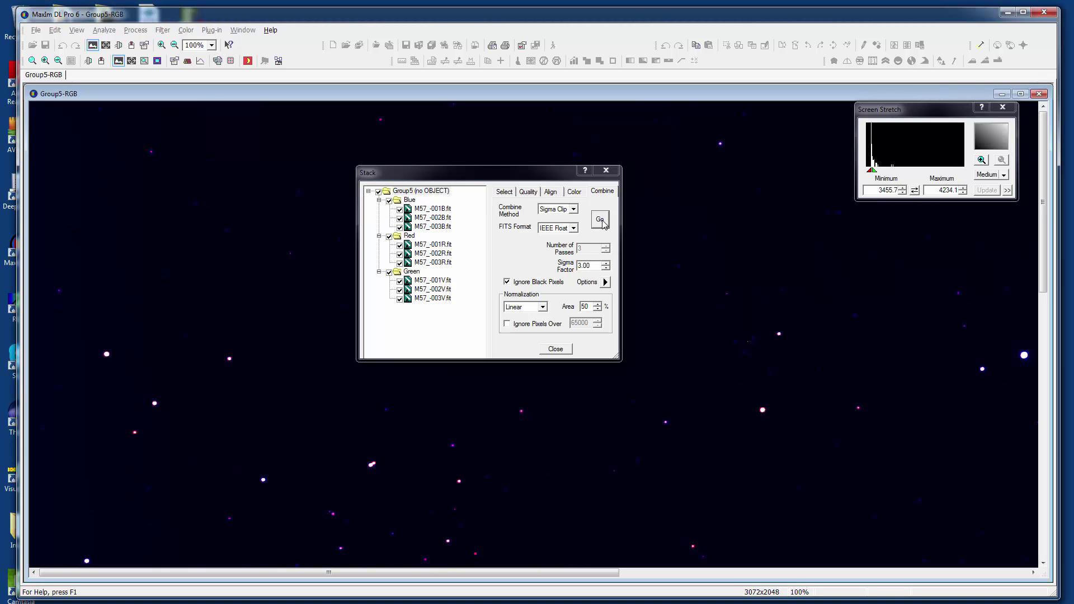
Close the Stack window, stretch Group5-RGB's display maximum to 3712.3, then close all images
{"action": "left_click", "coordinate": [556, 348]}
{"action": "left_click_drag", "start_coordinate": [1044, 288], "coordinate": [1050, 471]}
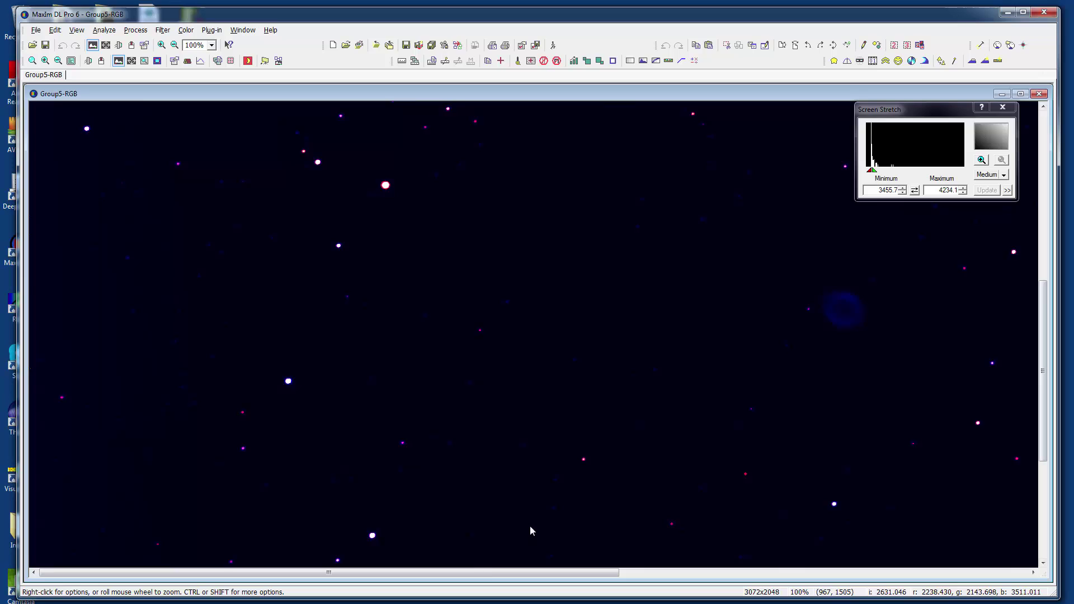
{"action": "left_click_drag", "start_coordinate": [489, 576], "coordinate": [690, 577]}
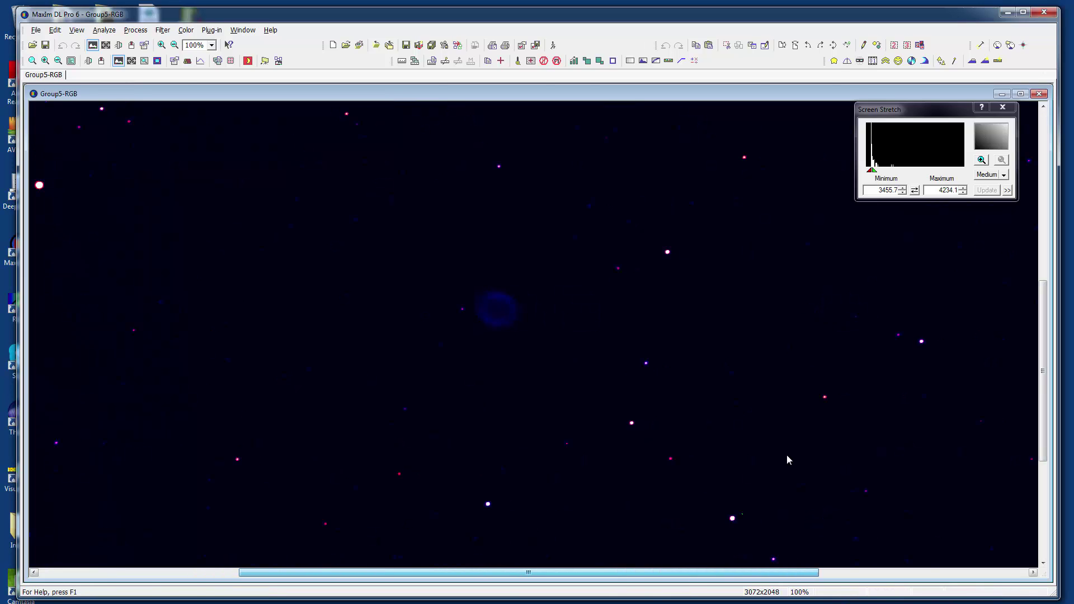
{"action": "left_click", "coordinate": [982, 160]}
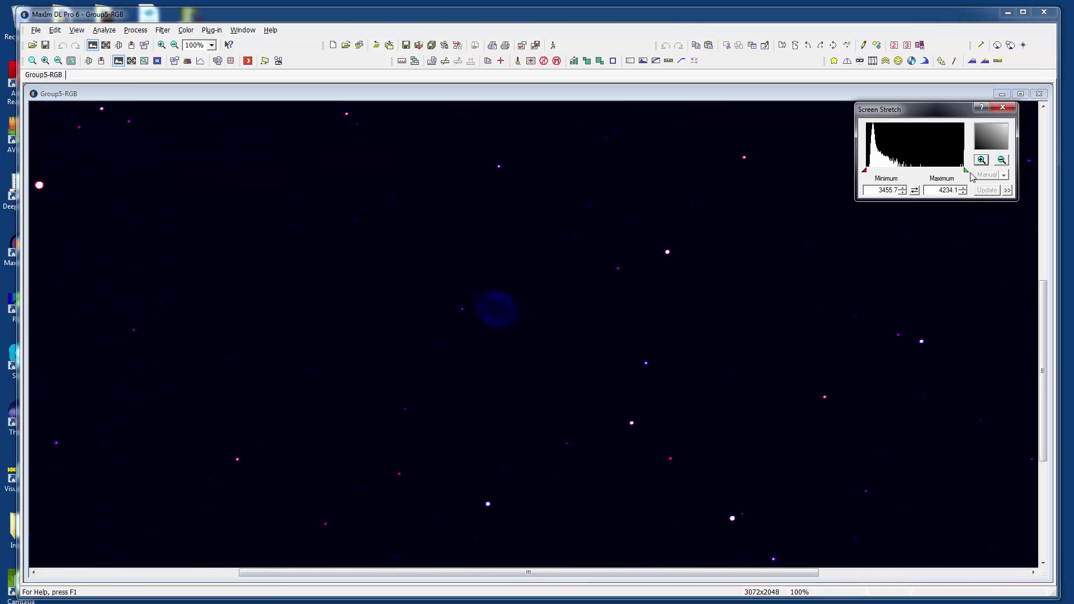
{"action": "left_click_drag", "start_coordinate": [964, 170], "coordinate": [898, 169]}
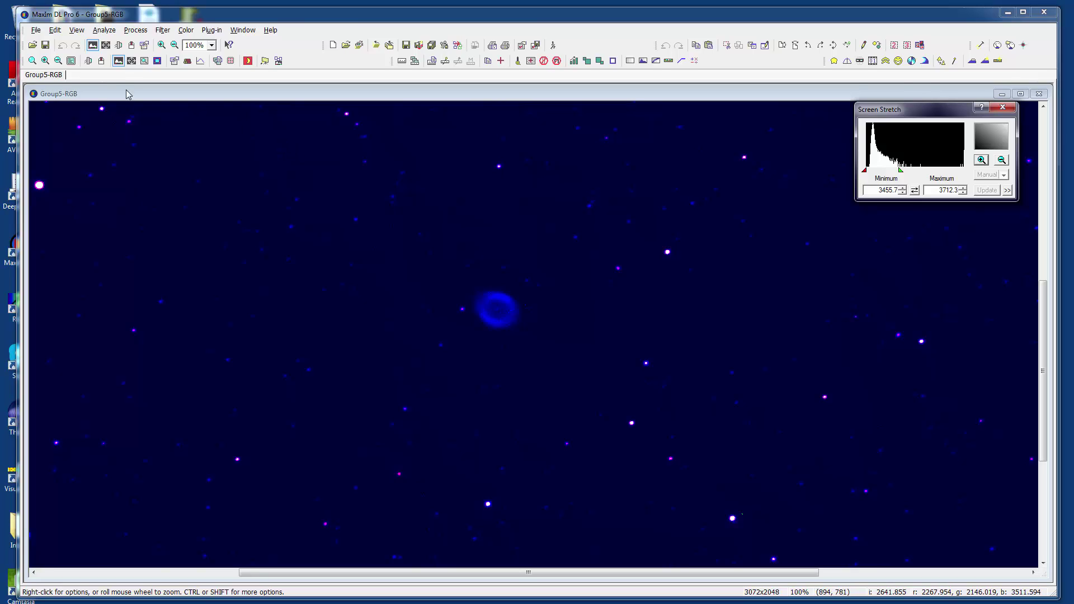
{"action": "left_click", "coordinate": [35, 29]}
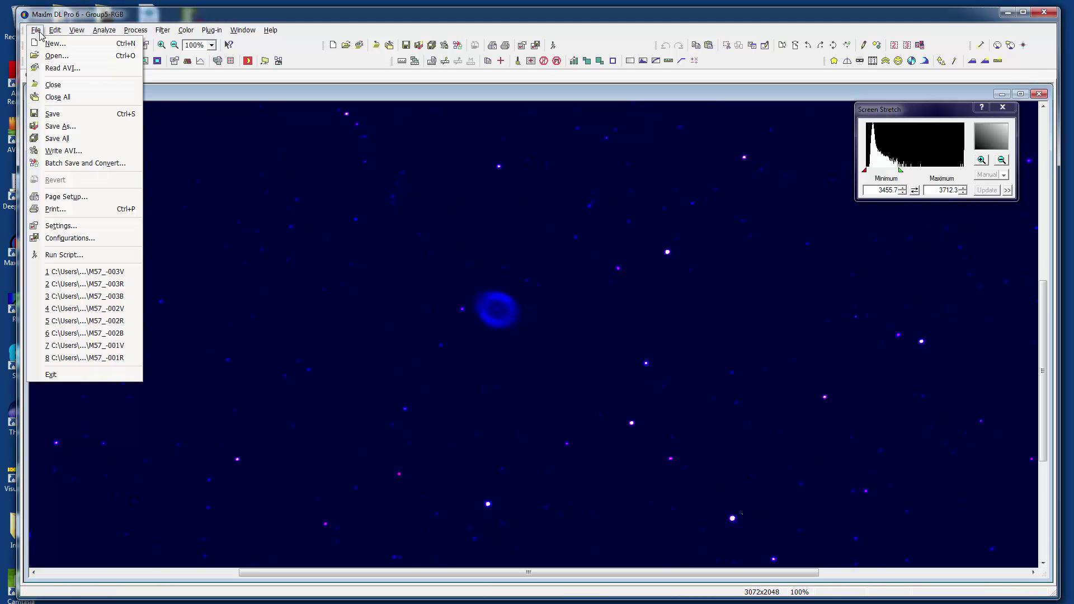
{"action": "left_click", "coordinate": [61, 97]}
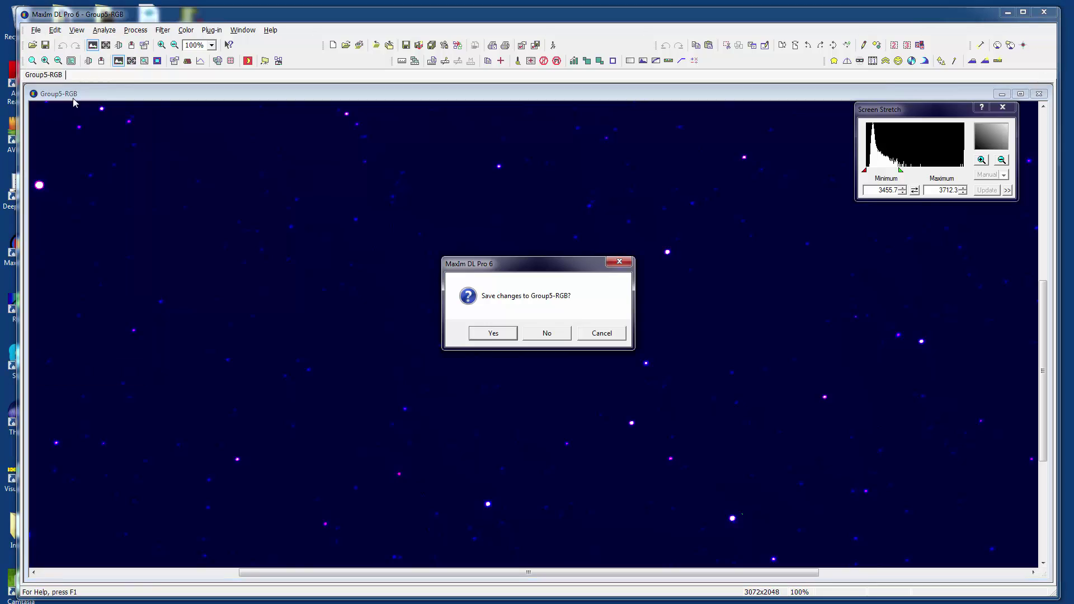